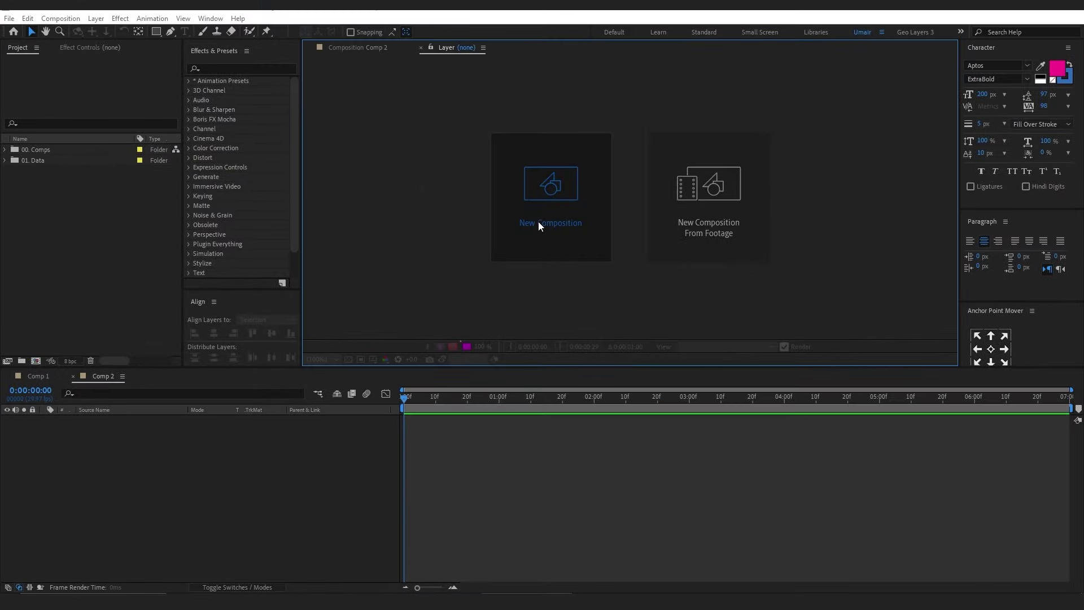
Step: Create a 1920×1080, 7-second composition named 'Smoke Text Effect'
left_click(538, 223)
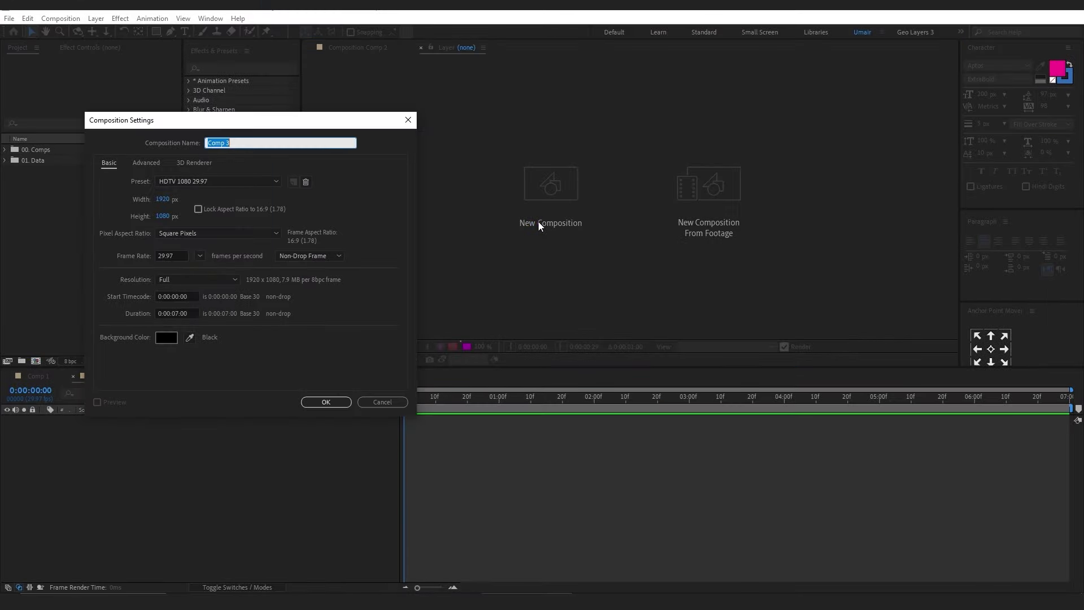
type("Smoke Text Effect")
left_click(325, 402)
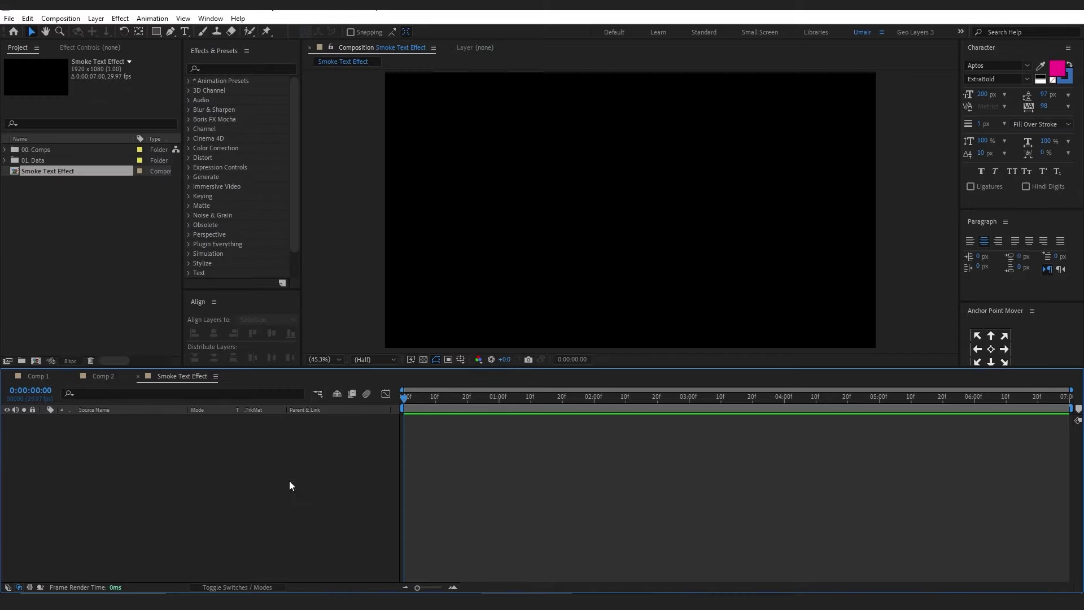
Step: Import all six files from the Items folder, from Background.png to Trails.mov, into the project
key("alt+Tab")
left_click_drag(190, 213, 564, 74)
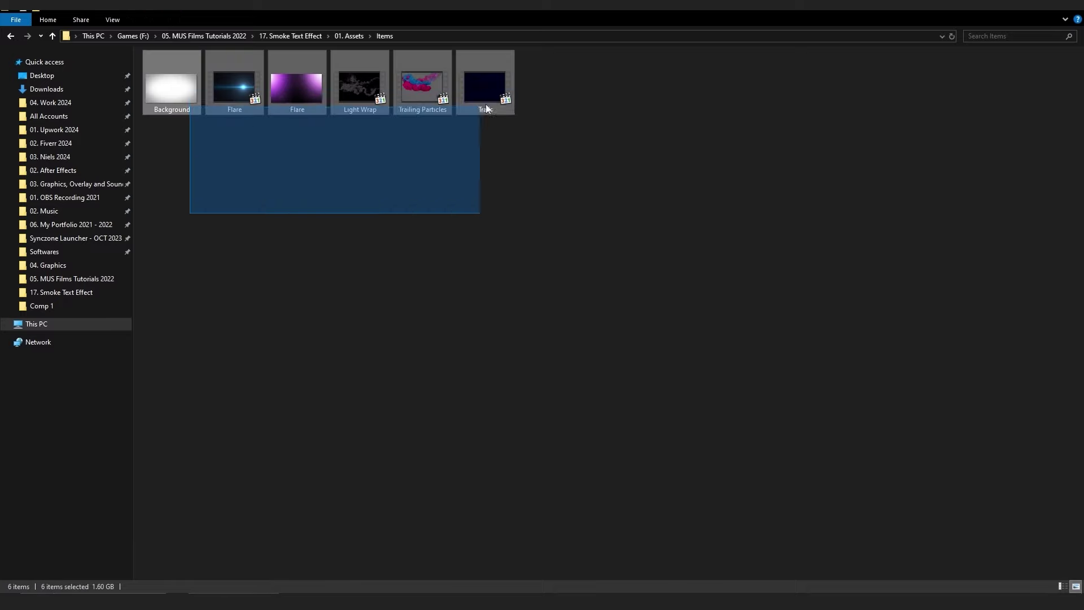
mouse_move(473, 99)
left_mouse_down()
mouse_move(512, 284)
mouse_move(90, 237)
left_mouse_up()
key("alt+Tab")
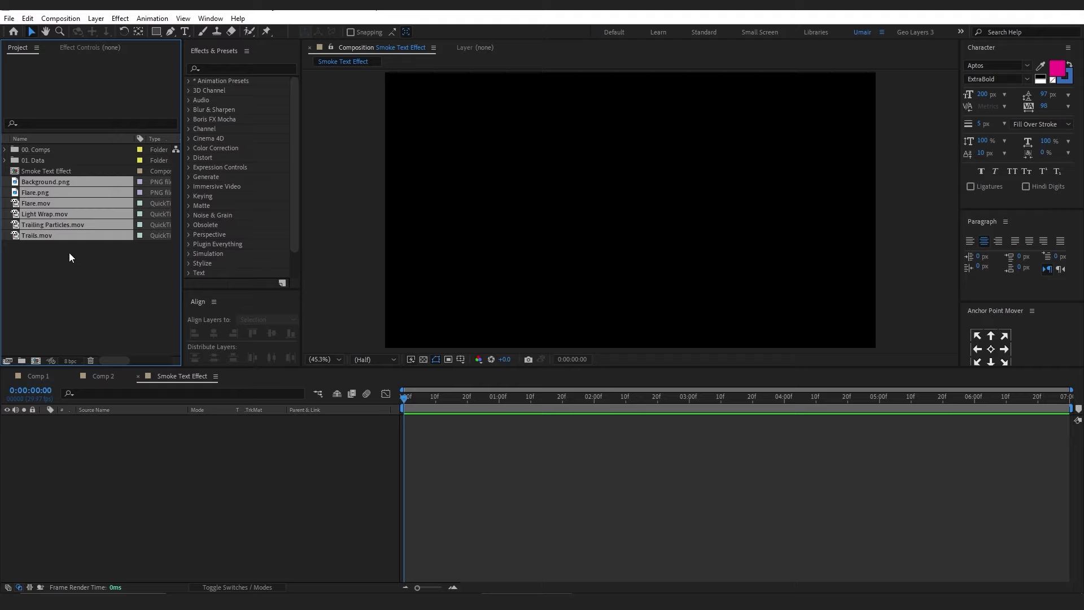
Step: Layer Background.png, Flare.mov, Trailing Particles.mov, Trails.mov, Light Wrap.mov and Flare.png, bottom to top
left_click(52, 247)
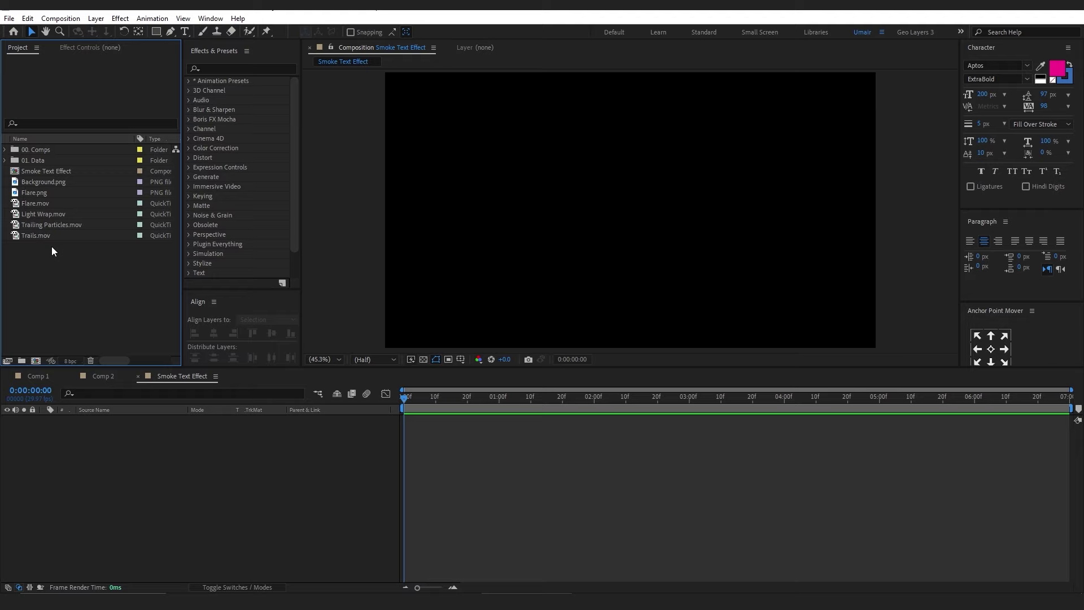
left_click_drag(36, 182, 110, 438)
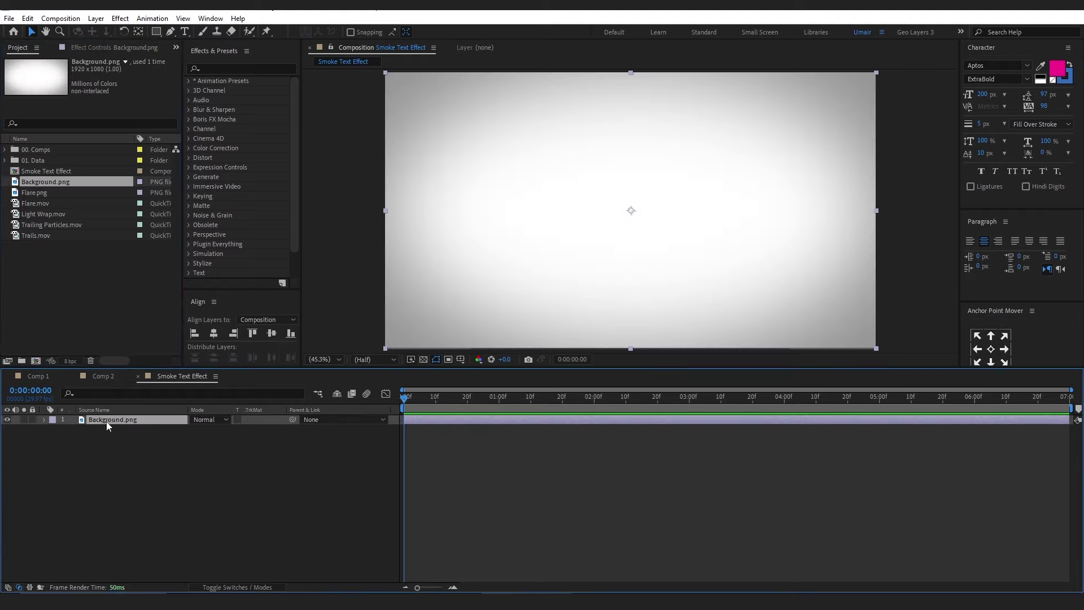
left_click_drag(25, 203, 120, 419)
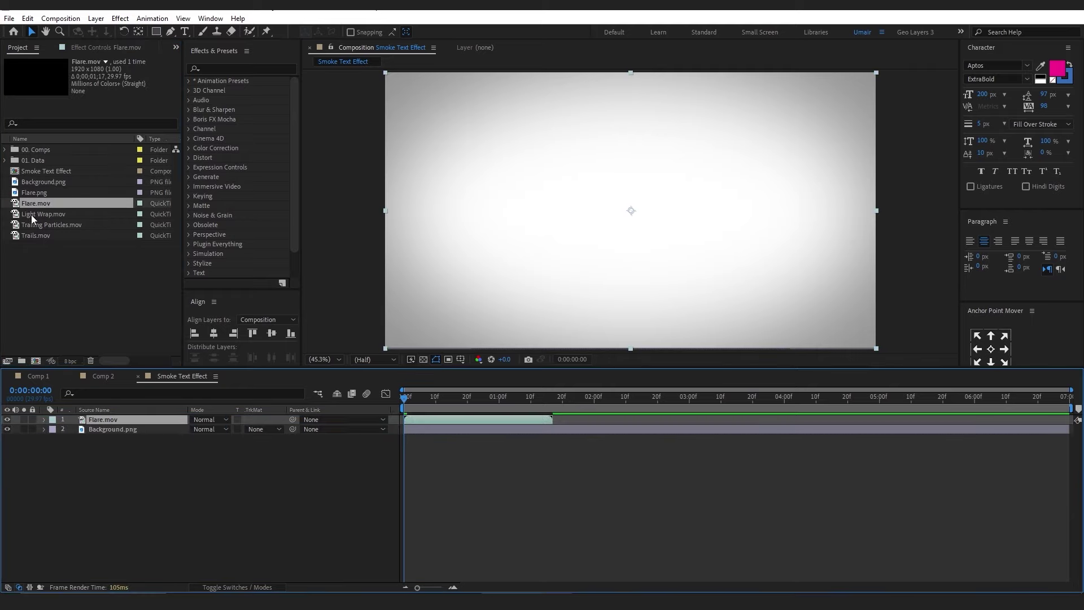
left_click_drag(32, 222, 121, 418)
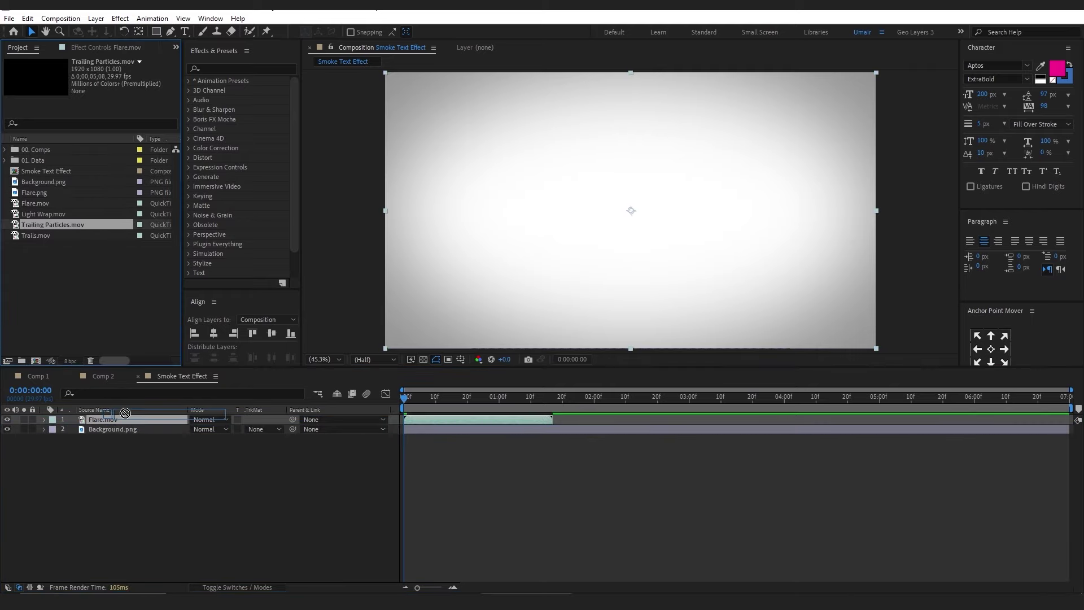
left_click_drag(121, 418, 122, 418)
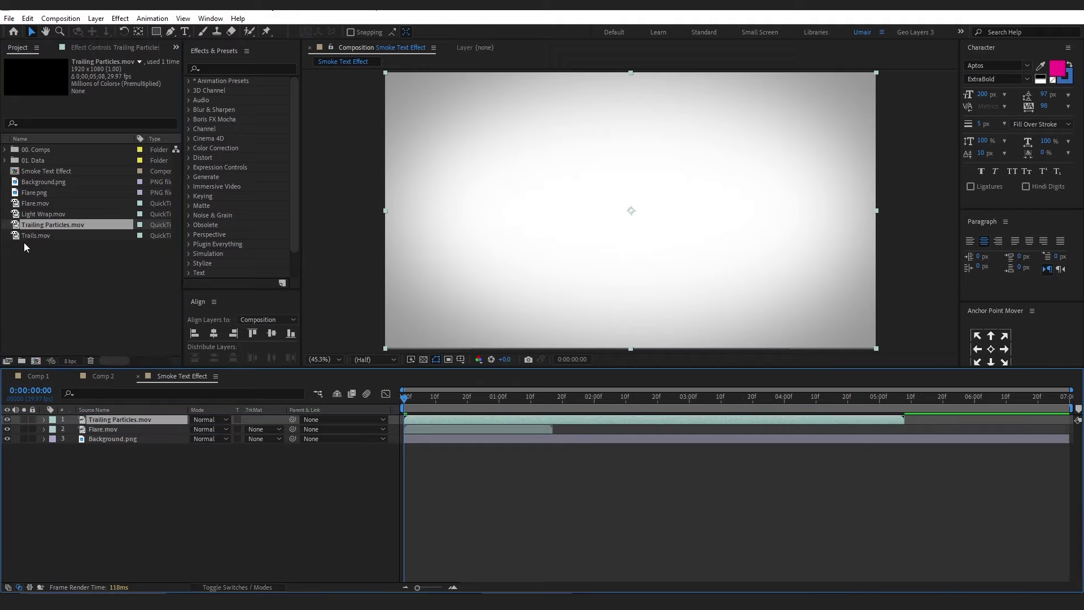
mouse_move(23, 236)
left_mouse_down()
mouse_move(87, 400)
mouse_move(106, 418)
left_mouse_up()
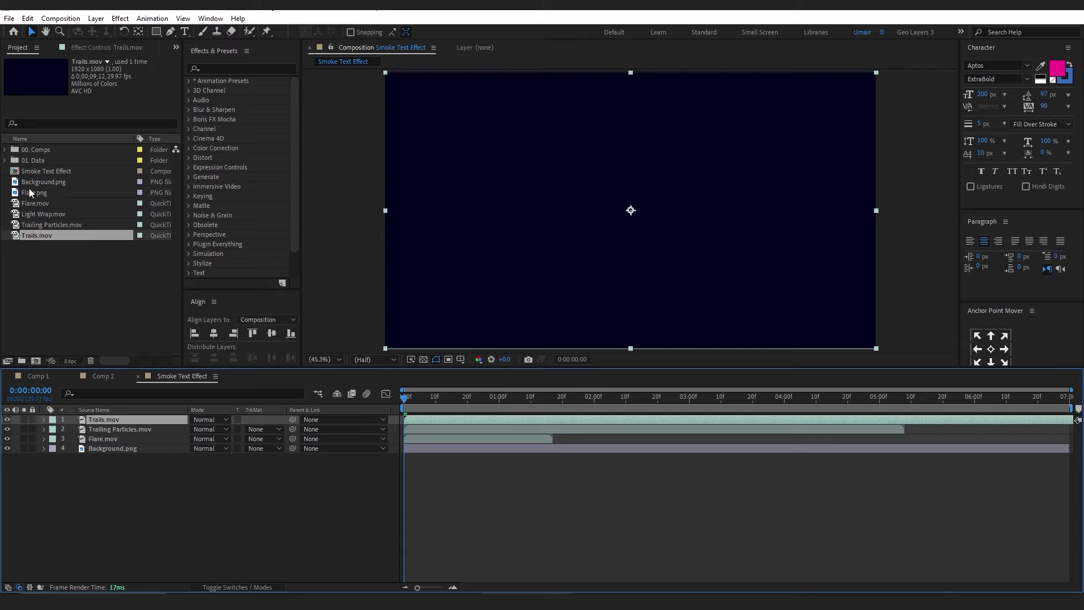
mouse_move(32, 216)
left_mouse_down()
mouse_move(117, 421)
mouse_move(107, 421)
left_mouse_up()
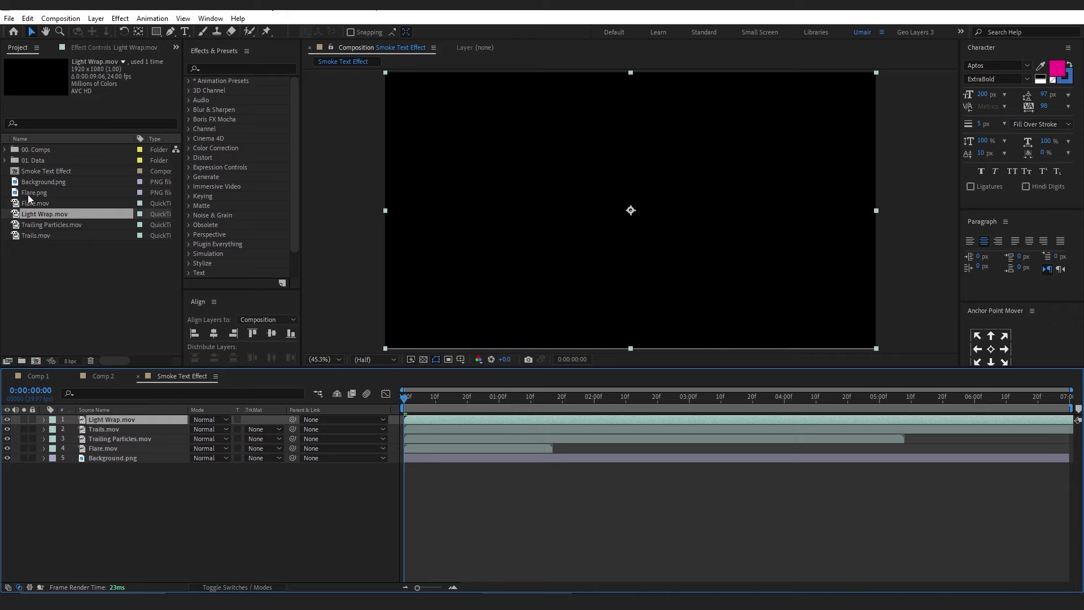
left_click_drag(30, 194, 117, 418)
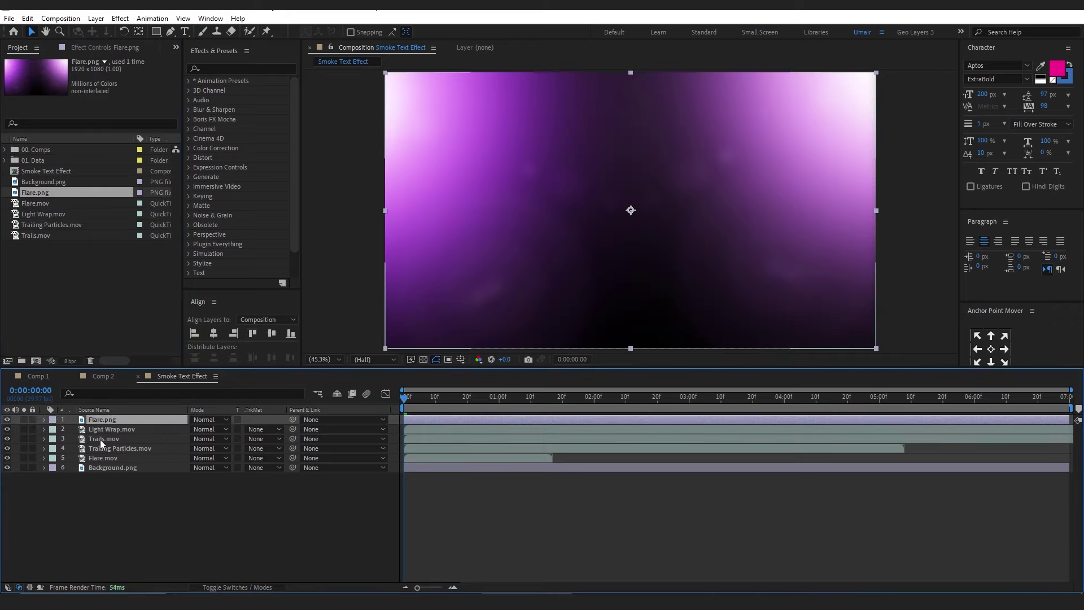
Step: Set the top three layers to Screen mode and pre-compose them as 'Effects'
left_click(100, 439, "shift")
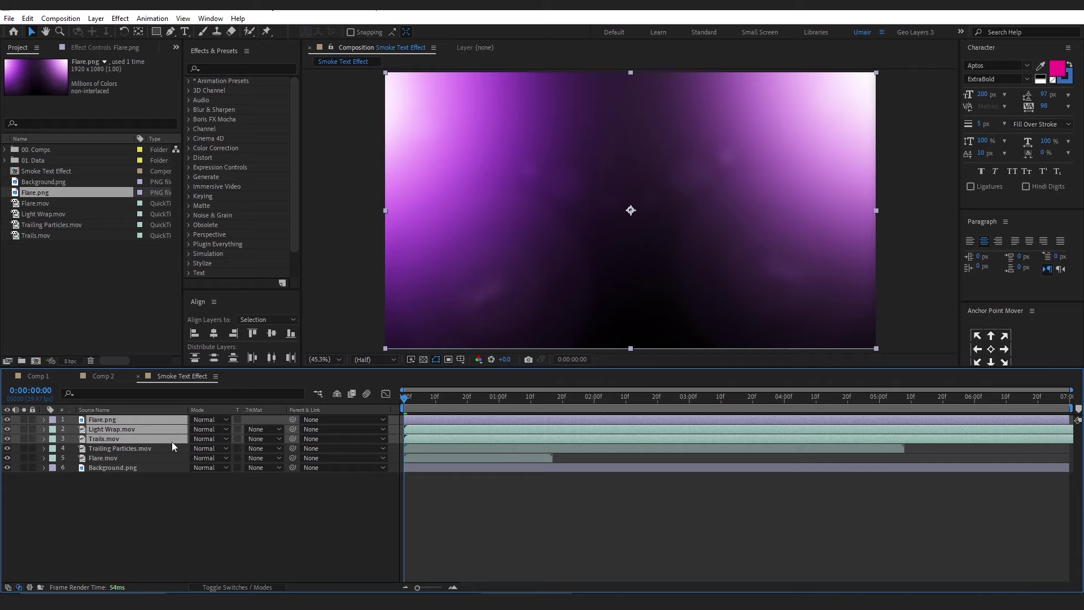
left_click(203, 439)
left_click(244, 241)
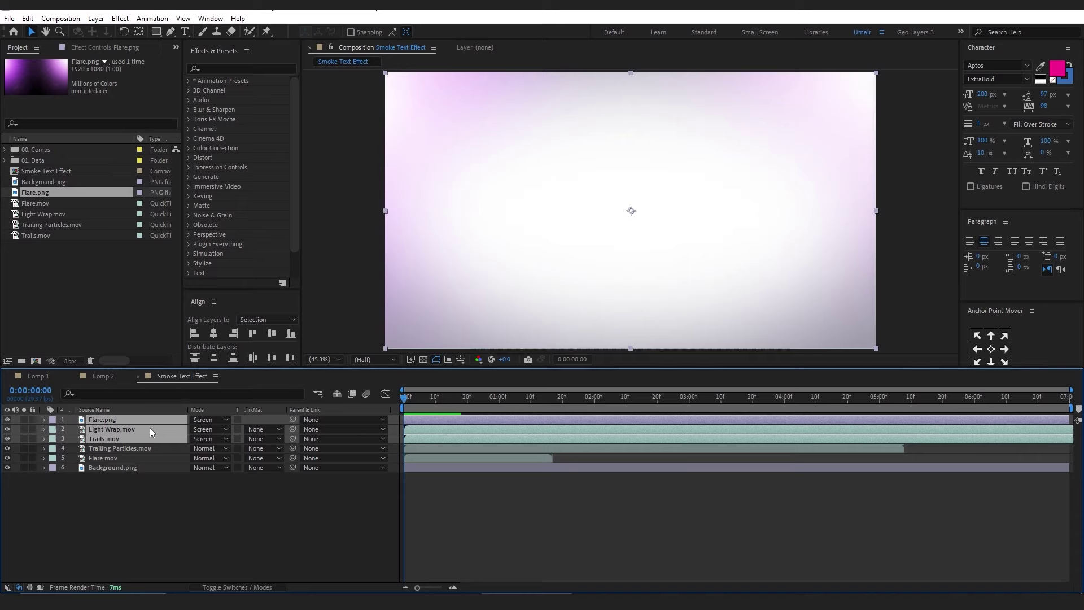
key("ctrl+shift+c")
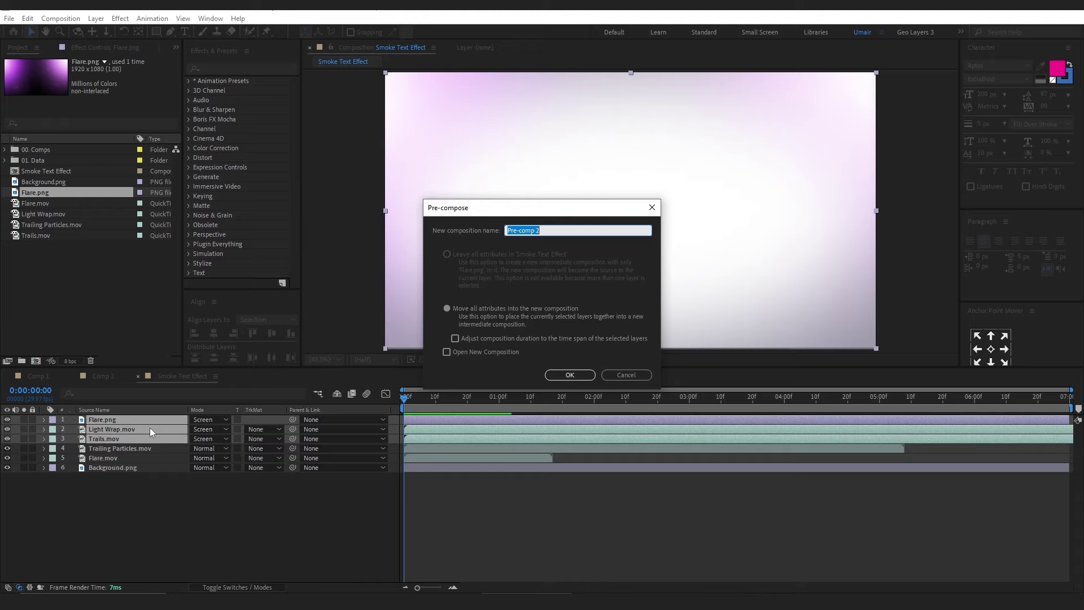
type("Effects")
left_click(559, 375)
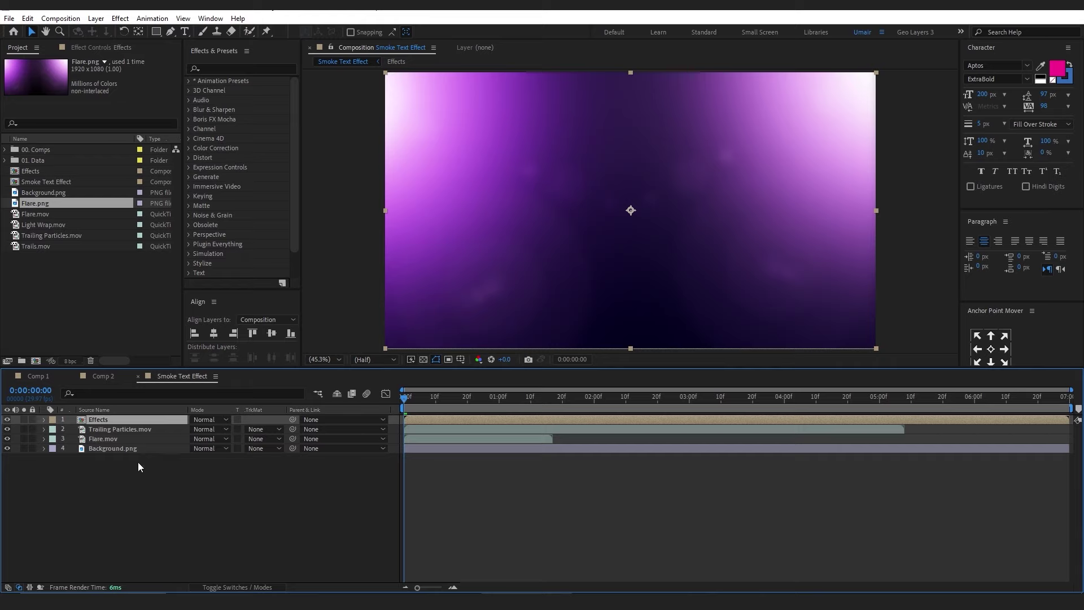
Step: Set both Flare.mov and the Effects precomp layer to Screen blending mode
left_click(95, 440)
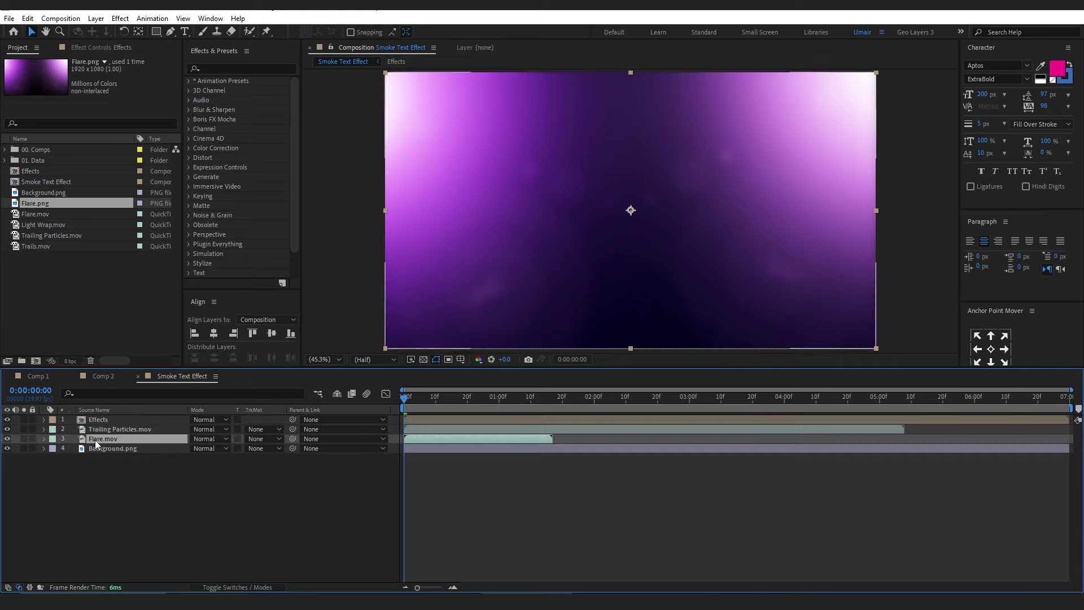
left_click(205, 441)
left_click(243, 242)
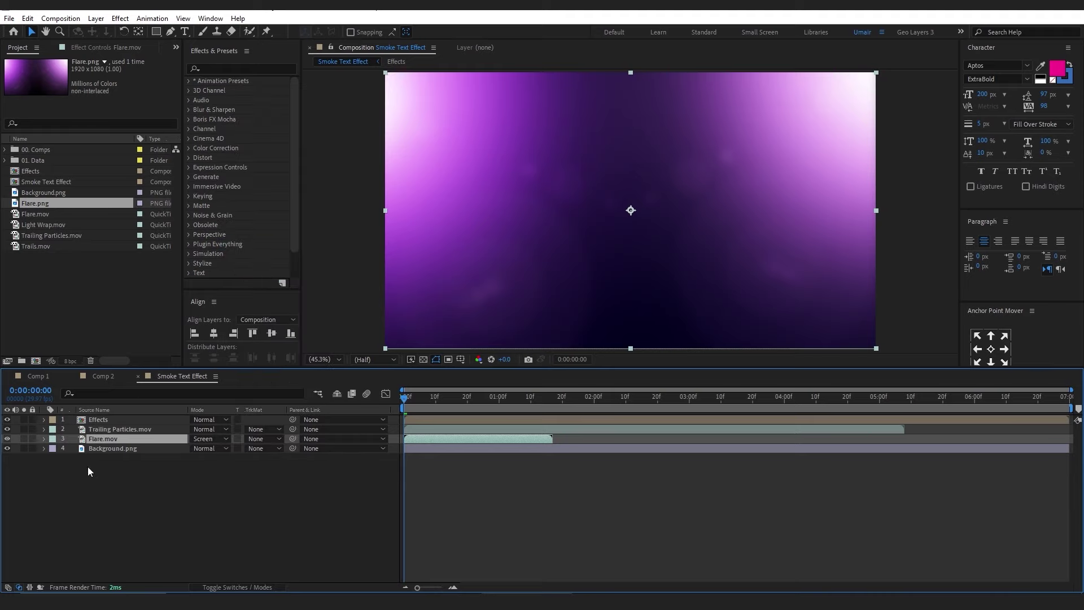
left_click(95, 420)
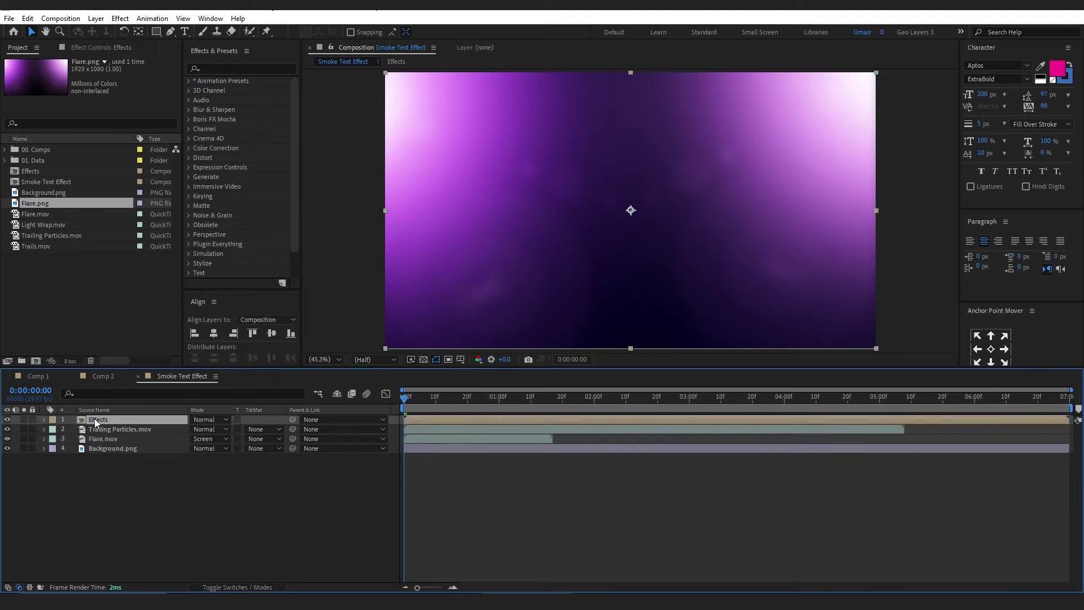
left_click(214, 419)
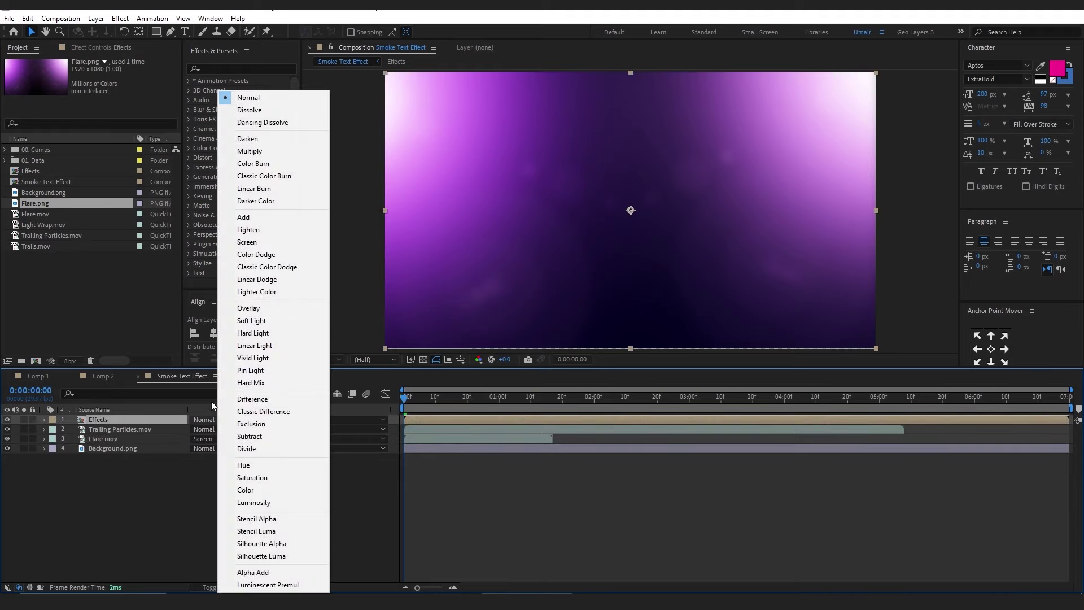
left_click(243, 242)
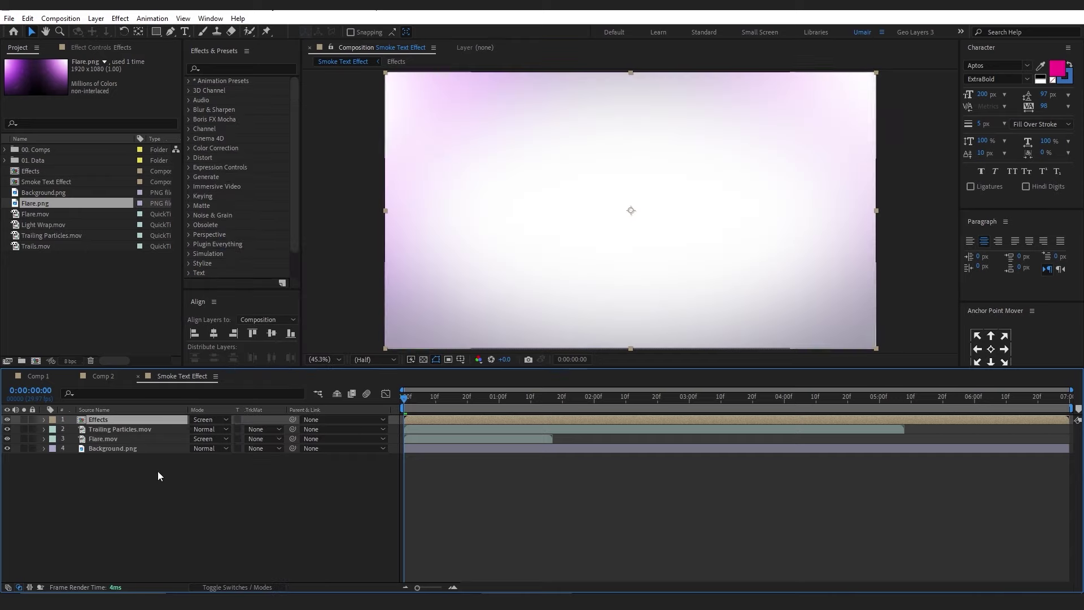
left_click(135, 500)
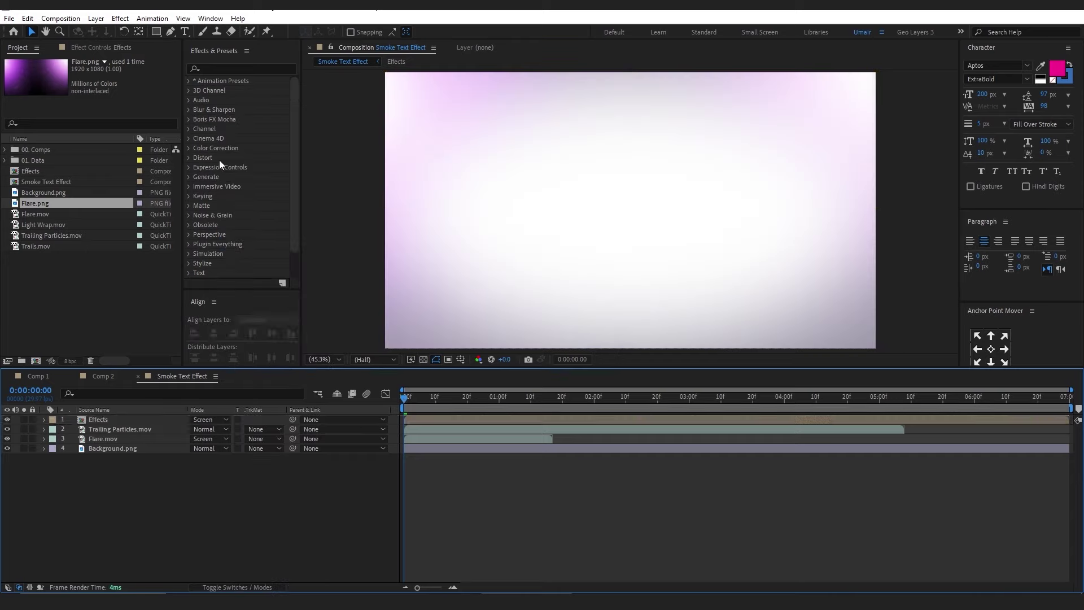
left_click(184, 31)
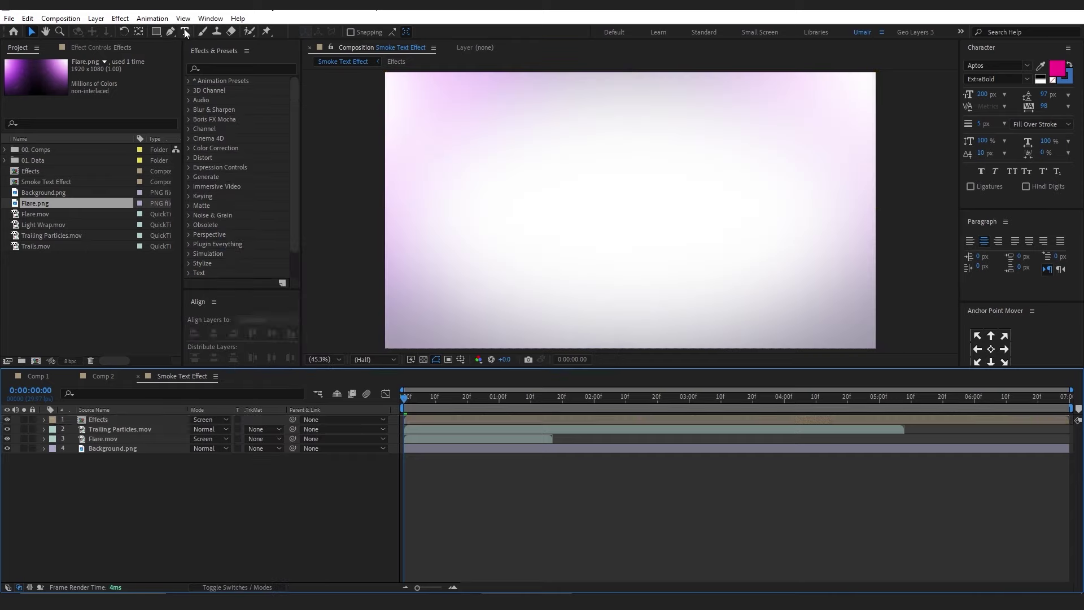
Step: Type a pink 'SMOKE TEXT' title and centre it horizontally and vertically in the comp
left_click(506, 210)
type("SMOKE")
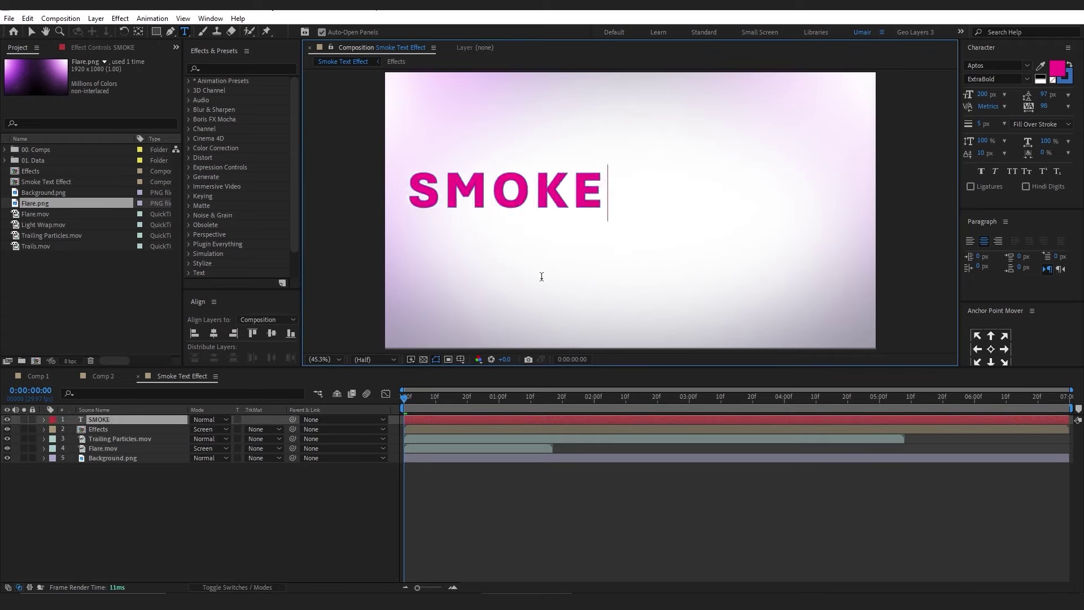
type(" TEXT")
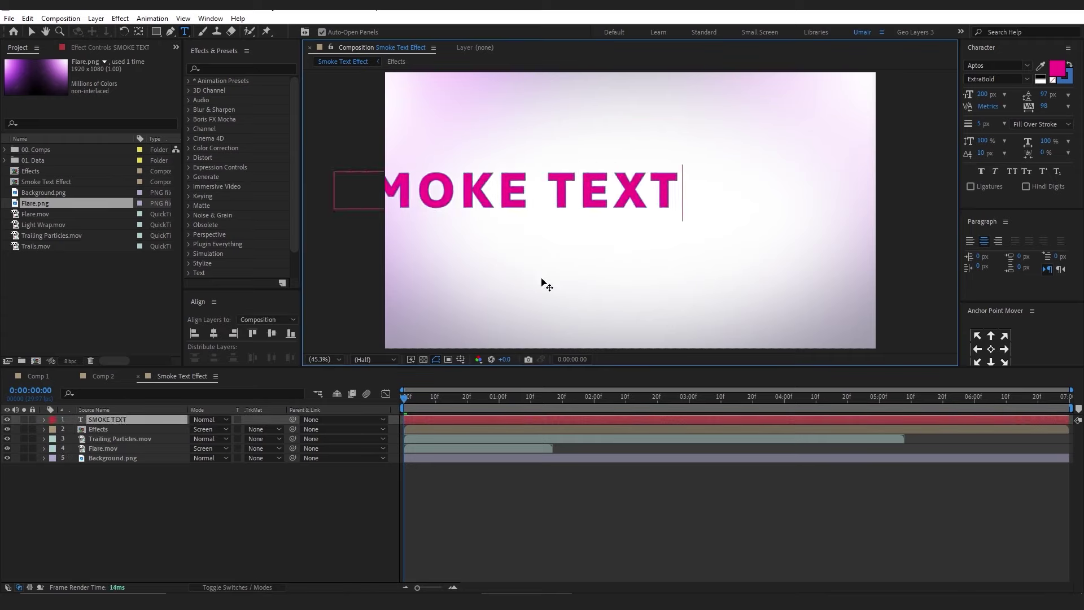
key("ctrl+a")
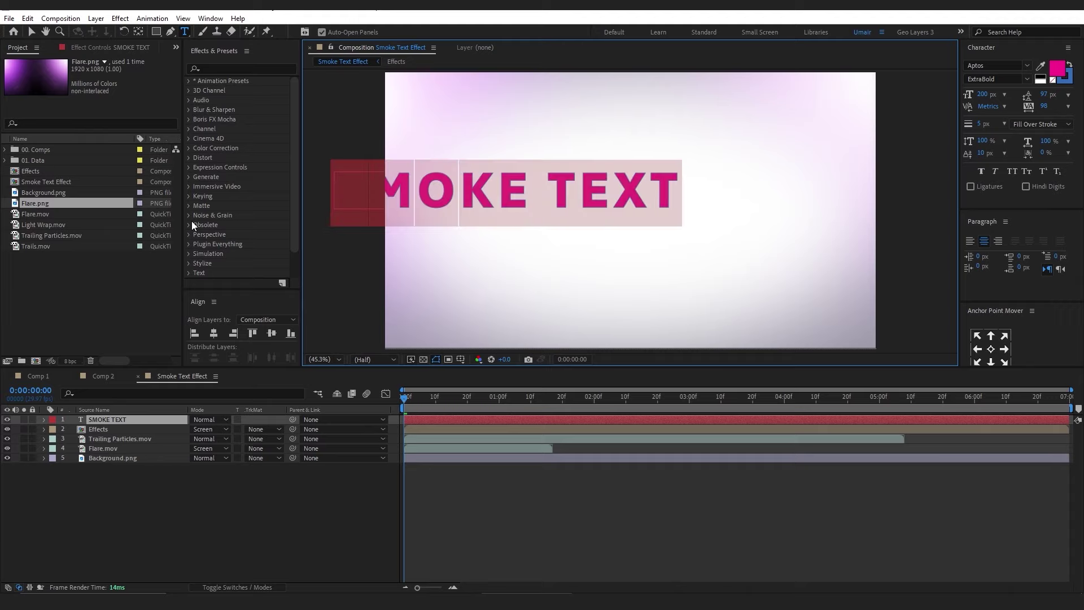
left_click(993, 361)
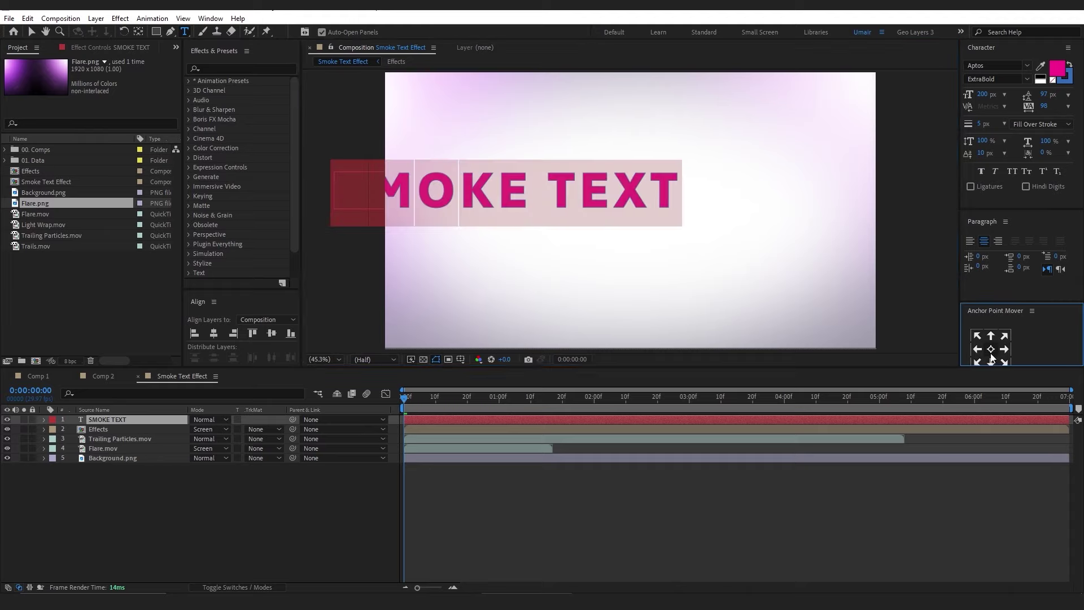
left_click(213, 334)
left_click(271, 333)
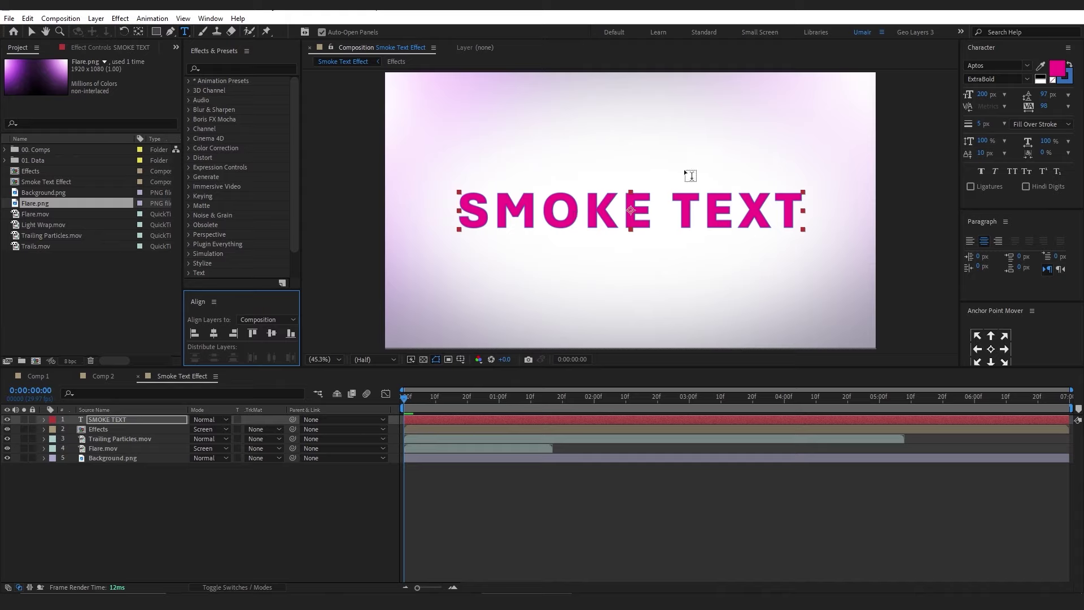
left_click(1066, 84)
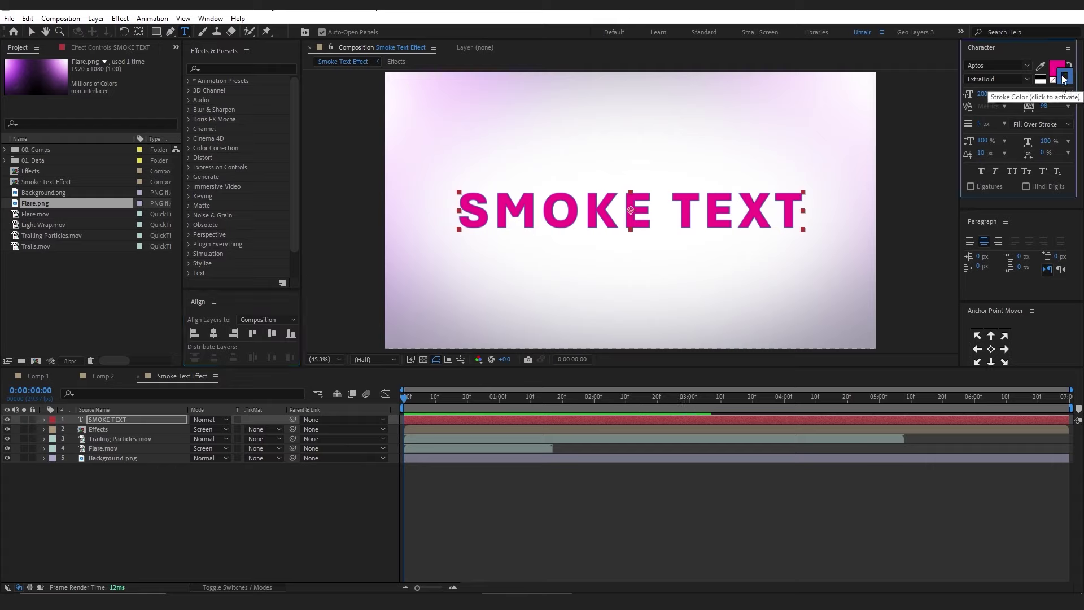
Step: Give SMOKE TEXT a 5 px stroke and 98 tracking, then place it just above Background.png
left_click(979, 125)
type("3")
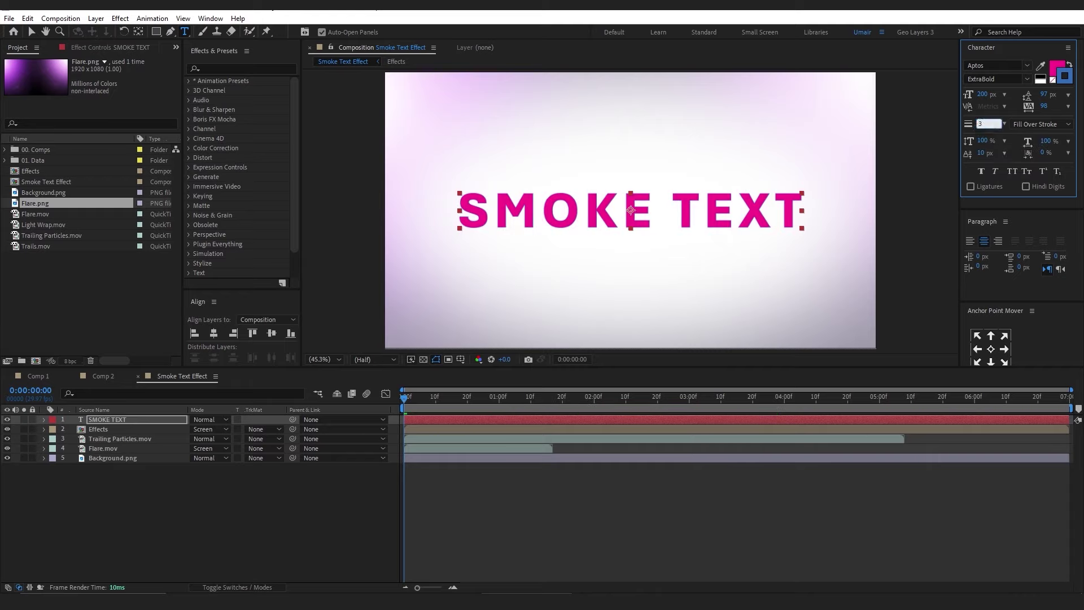
key("Return")
left_click(982, 123)
type("5")
key("Return")
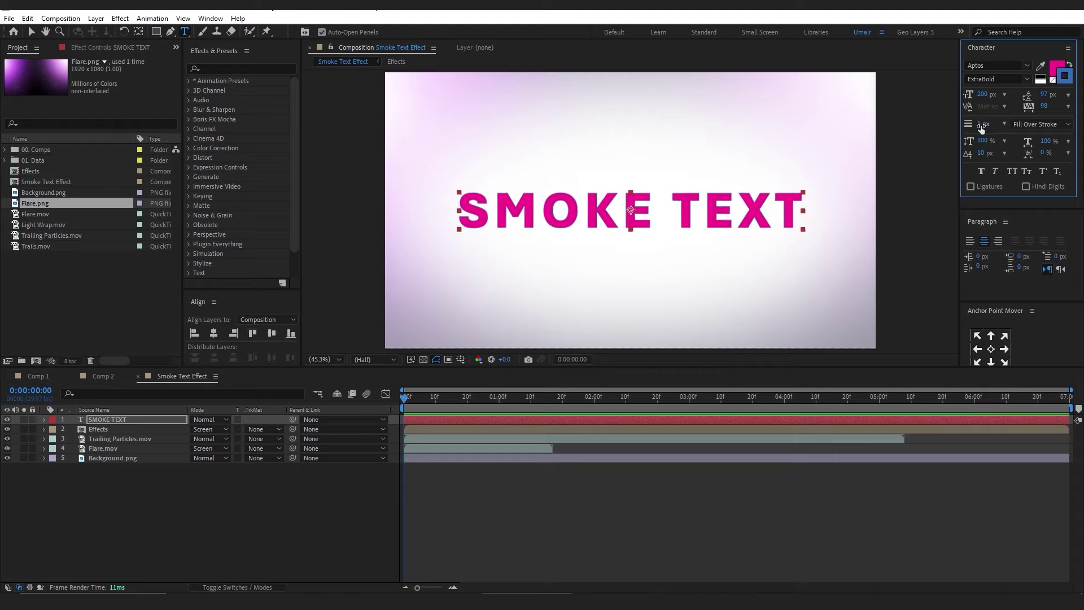
left_click(1044, 107)
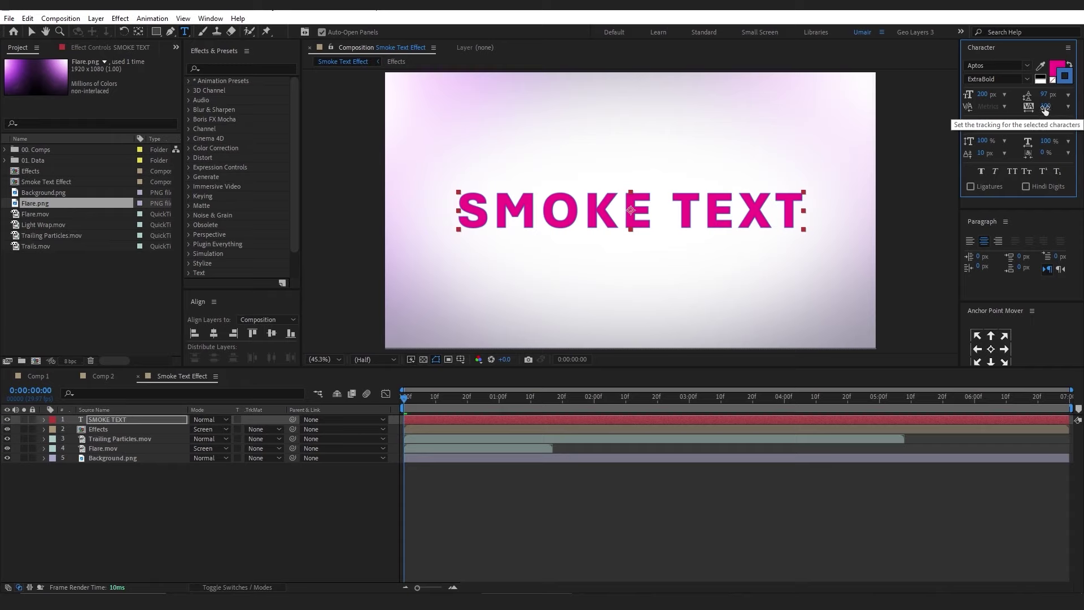
double_click(1046, 106)
type("98")
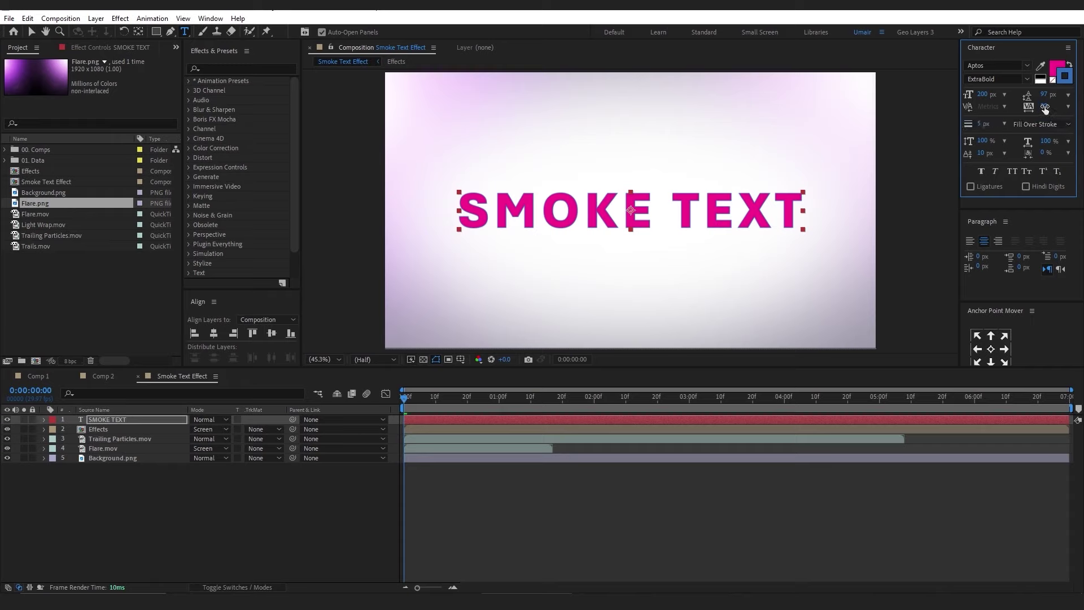
left_click(100, 419)
left_click_drag(104, 419, 116, 452)
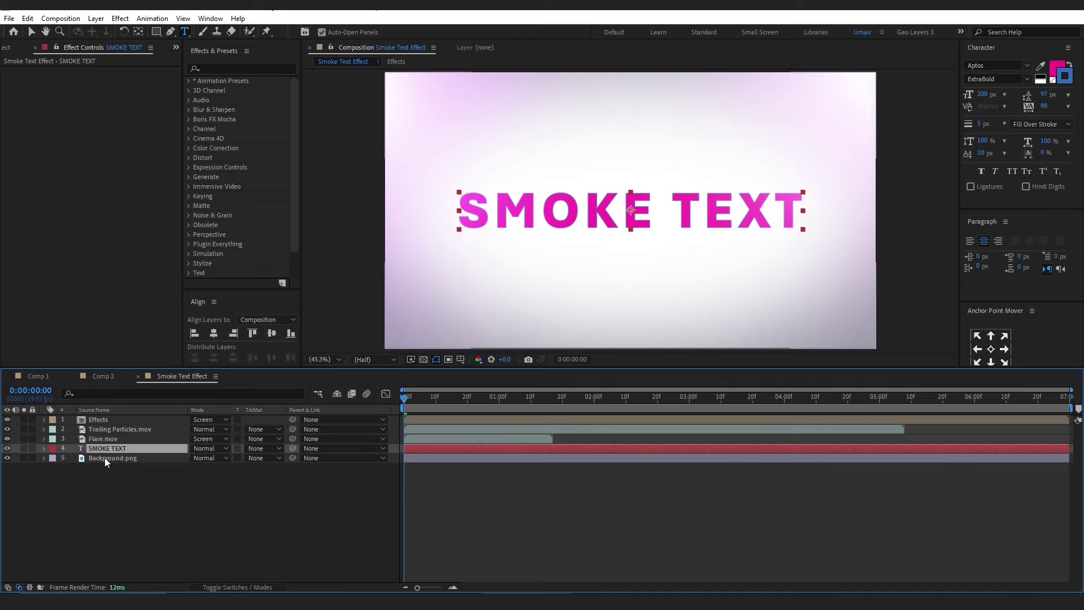
Step: Apply Linear Wipe to SMOKE TEXT and set its Wipe Angle to -90°
key("ctrl+space")
type("lin")
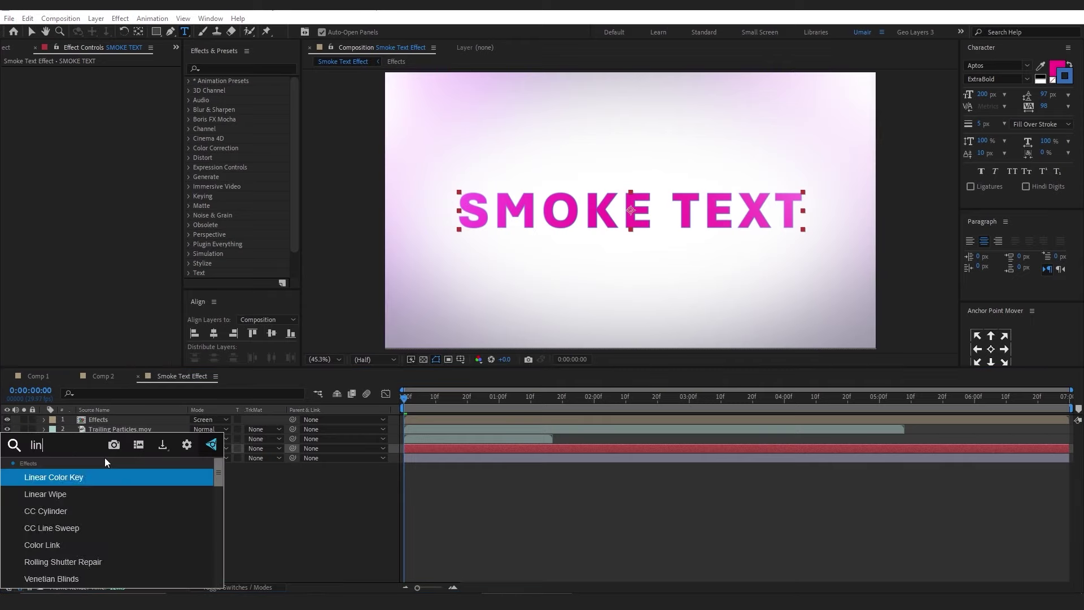
type("e")
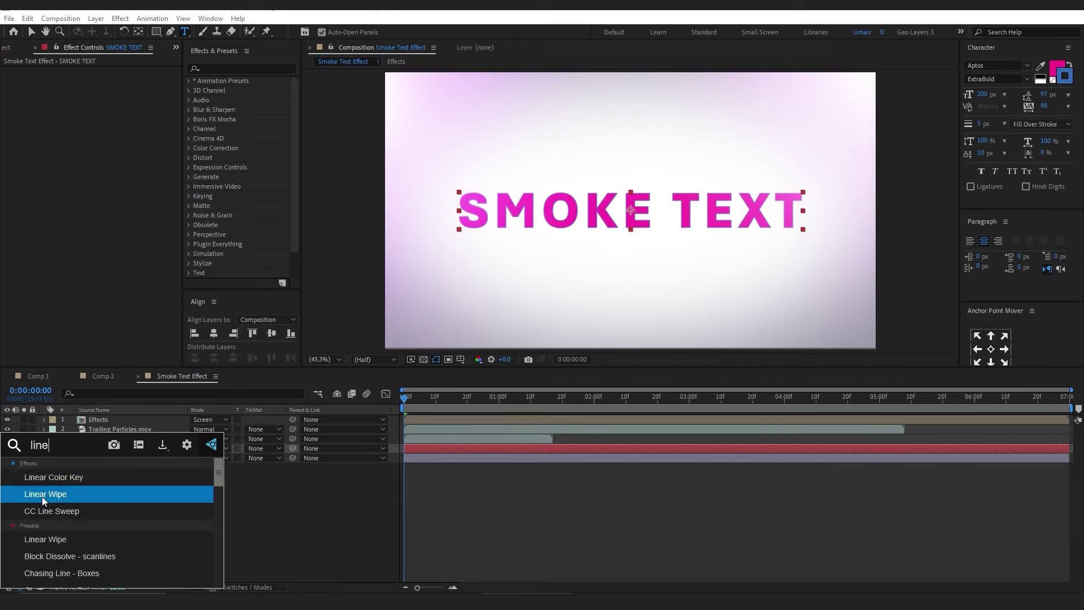
left_click(42, 495)
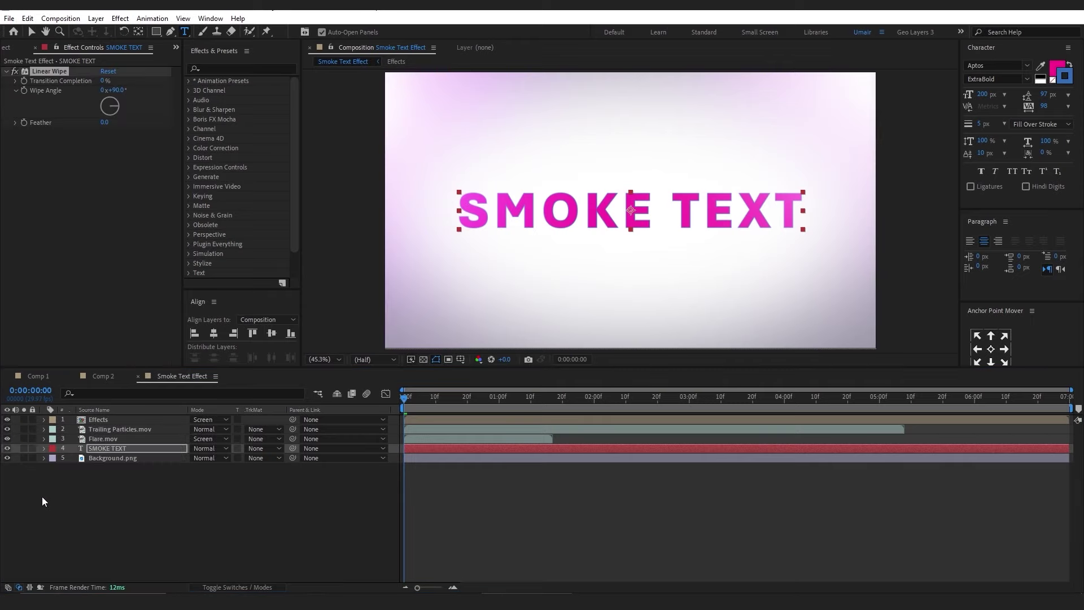
key("v")
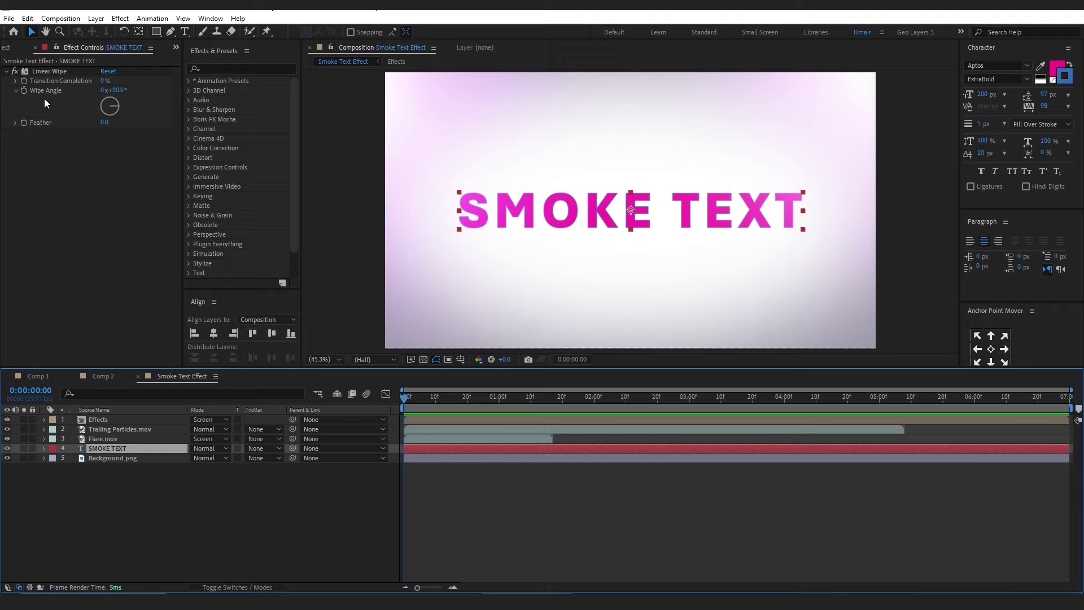
left_click(117, 92)
type("-90")
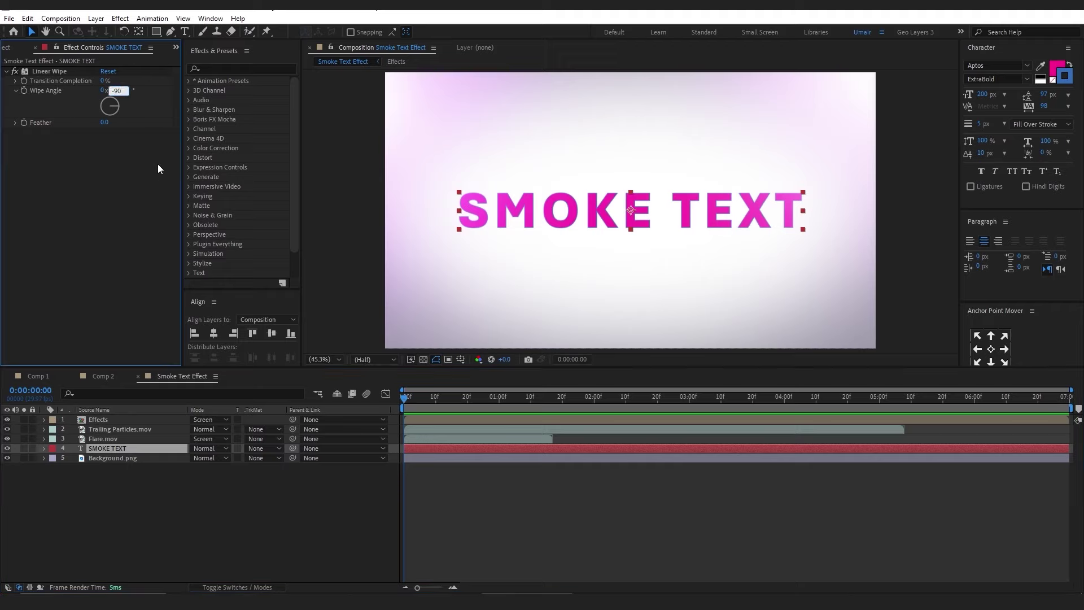
key("Return")
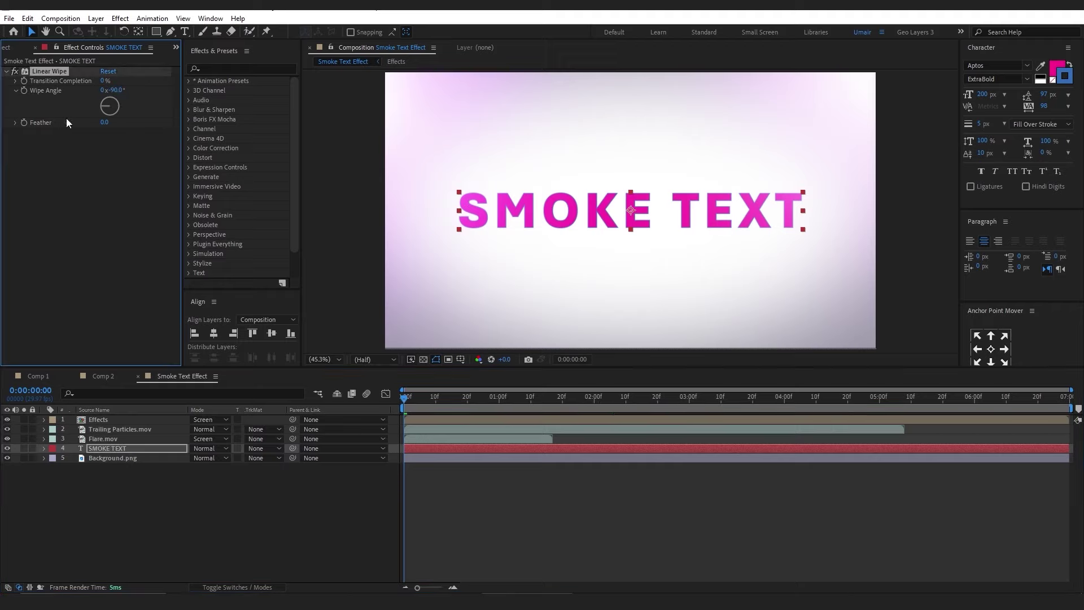
left_click(103, 123)
Step: Set Feather to 66 and keyframe Transition Completion at 100% at 0:00:02:19
type("66")
key("Return")
left_click_drag(406, 397, 651, 405)
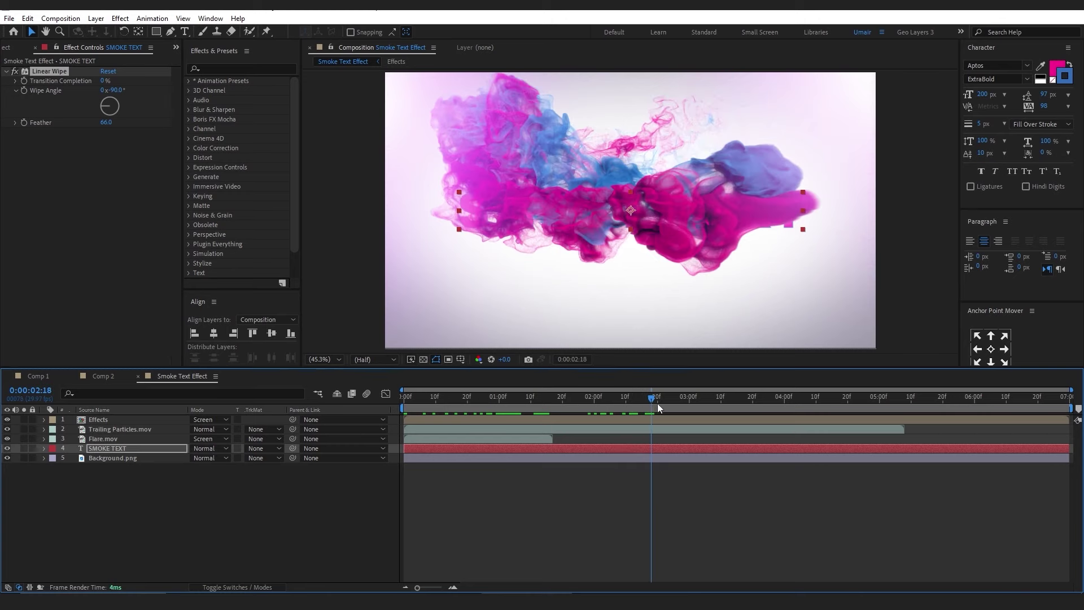
left_click_drag(657, 403, 659, 403)
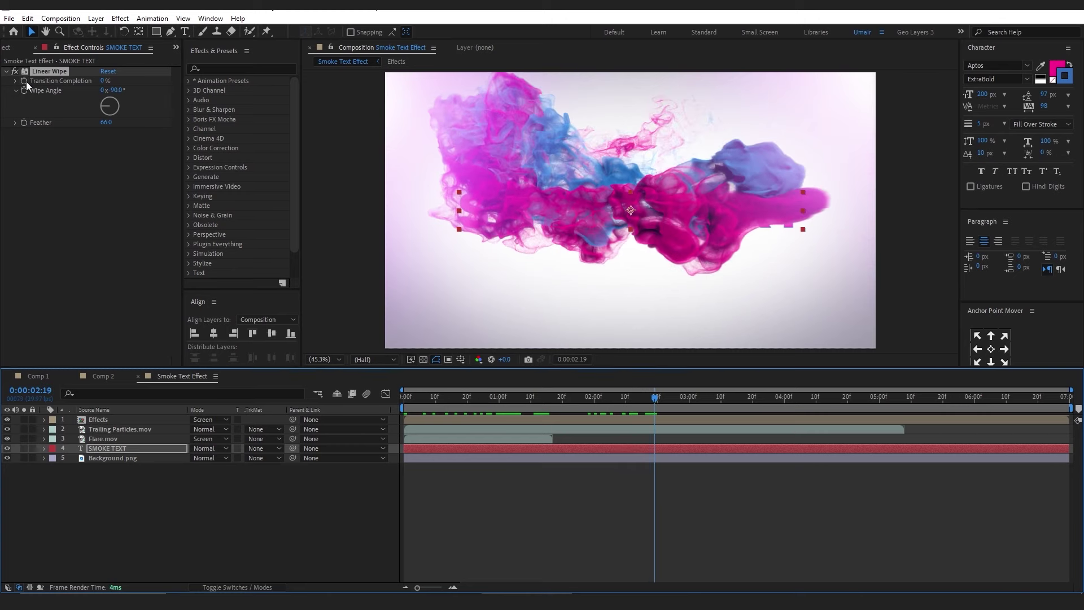
left_click(25, 81)
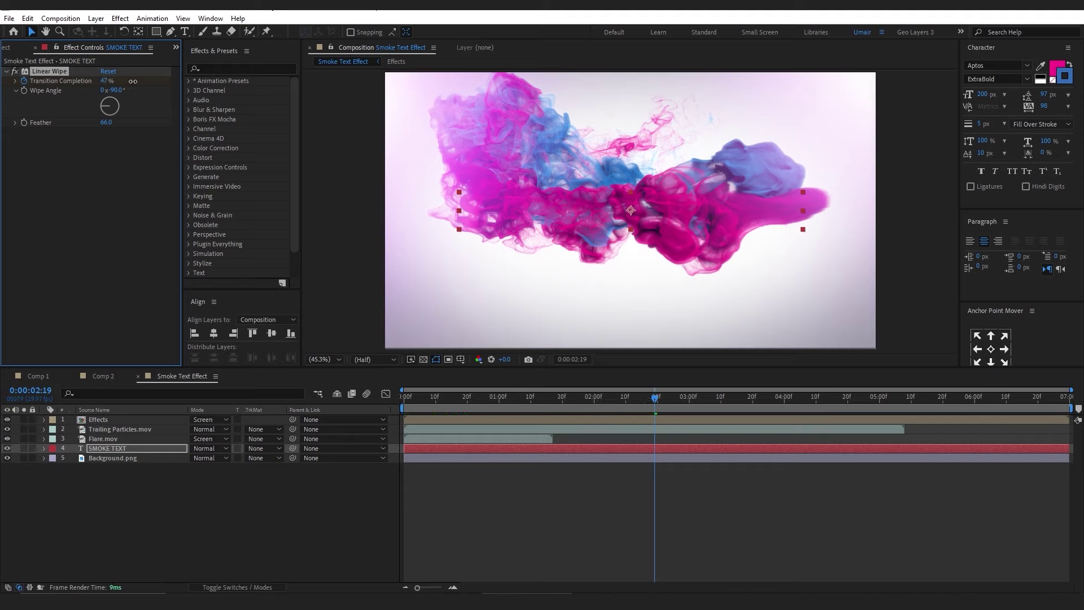
left_click_drag(104, 81, 171, 82)
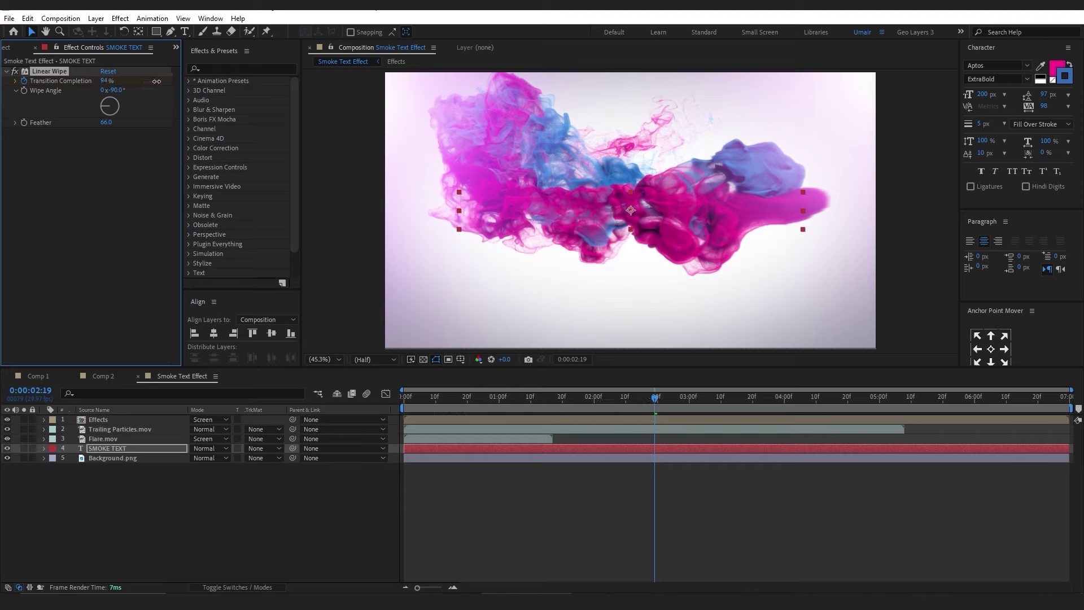
left_click(113, 451)
left_click(113, 450)
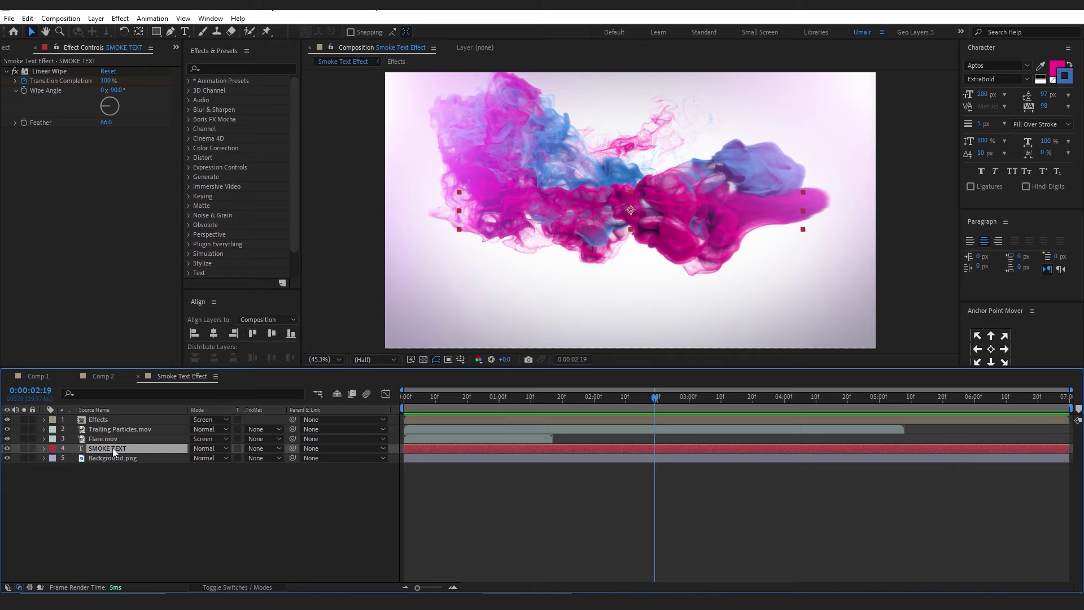
key("u")
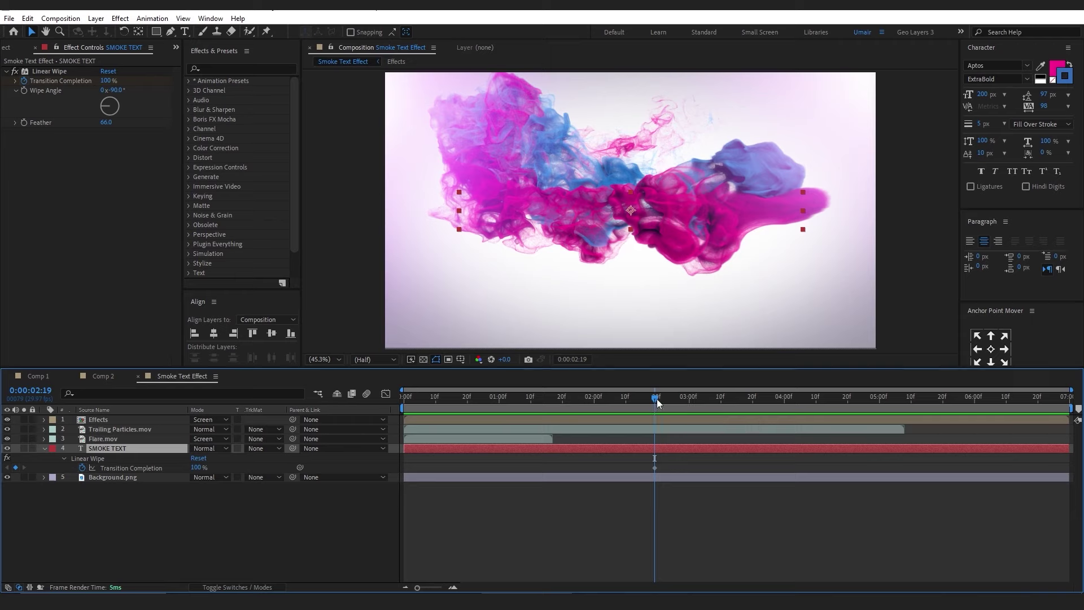
Step: Add a 0% Transition Completion keyframe at 0:00:03:23
left_click_drag(656, 399, 748, 416)
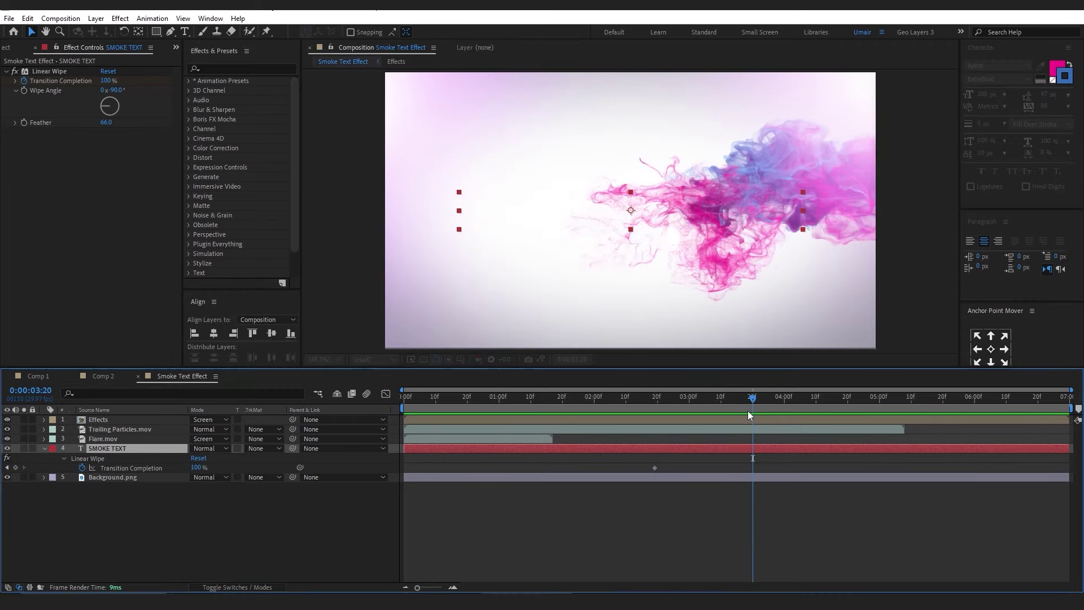
key("Page_Down")
key("Page_Down")
key("Page_Down")
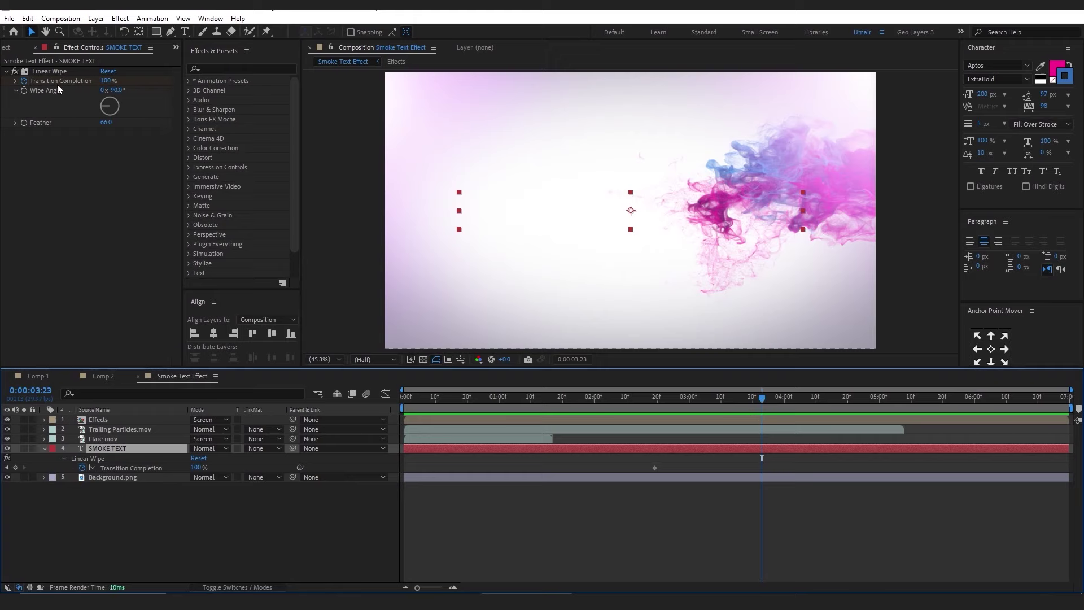
left_click(107, 81)
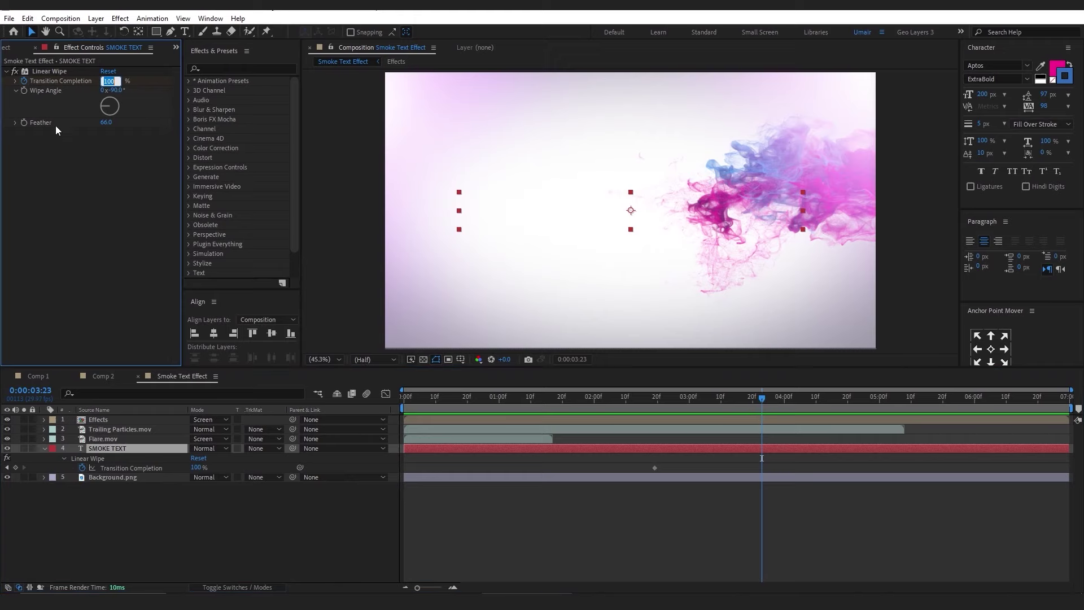
type("0")
key("Return")
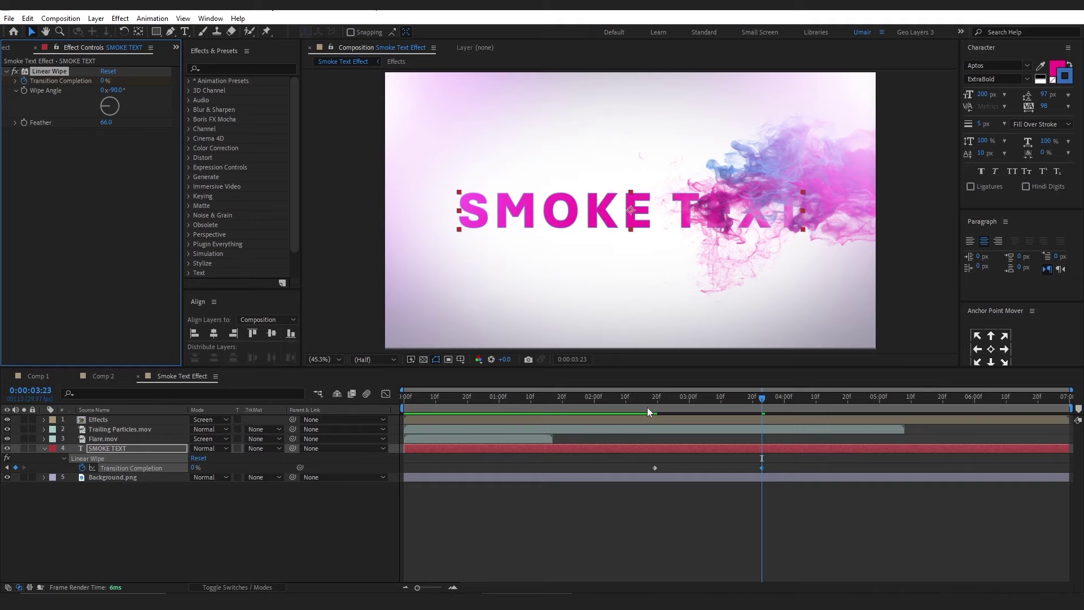
Step: Preview the wipe from the start, then return the time to 0:00:03:23
mouse_move(649, 400)
left_mouse_down()
mouse_move(748, 392)
mouse_move(435, 397)
left_mouse_up()
key("Home")
key("space")
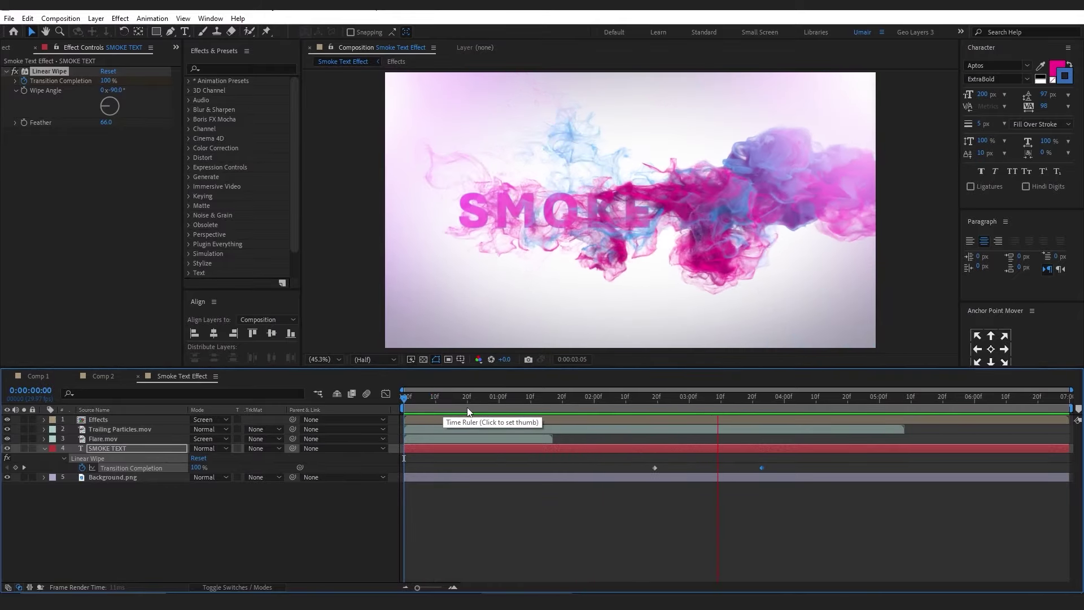
key("space")
left_click(760, 399)
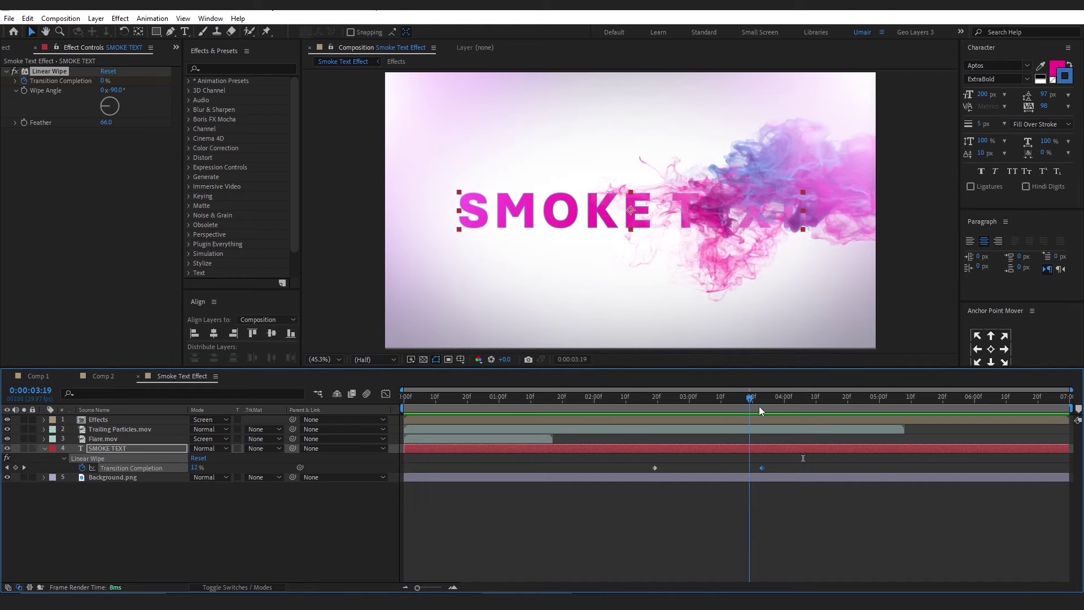
left_click(488, 468)
Step: Slide Flare.mov to begin at 0:00:03:23 and preview the animation from the start
left_click(478, 440)
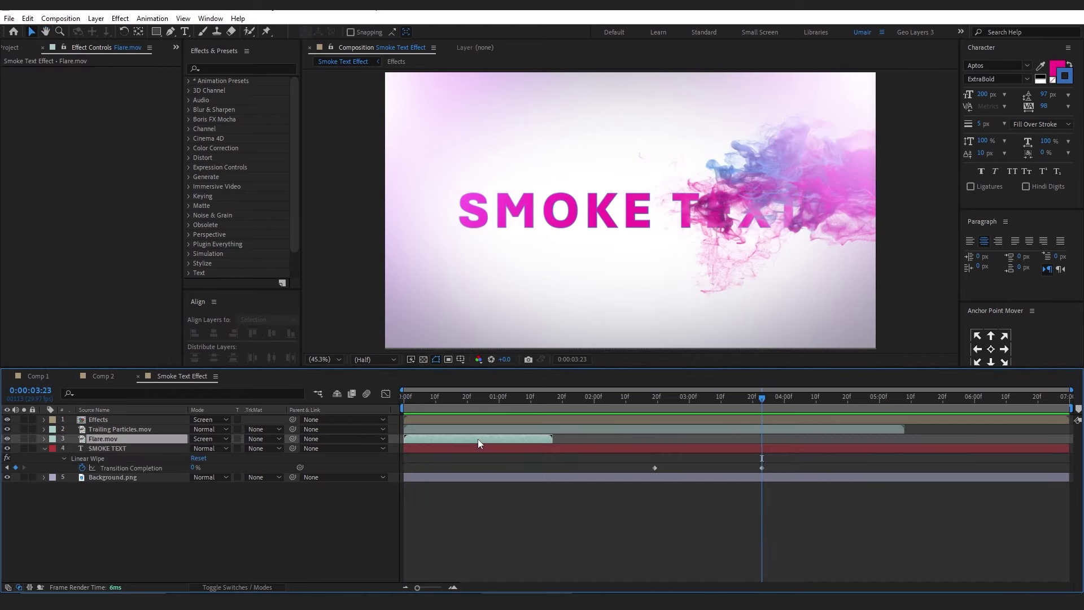
left_click_drag(514, 441, 816, 441)
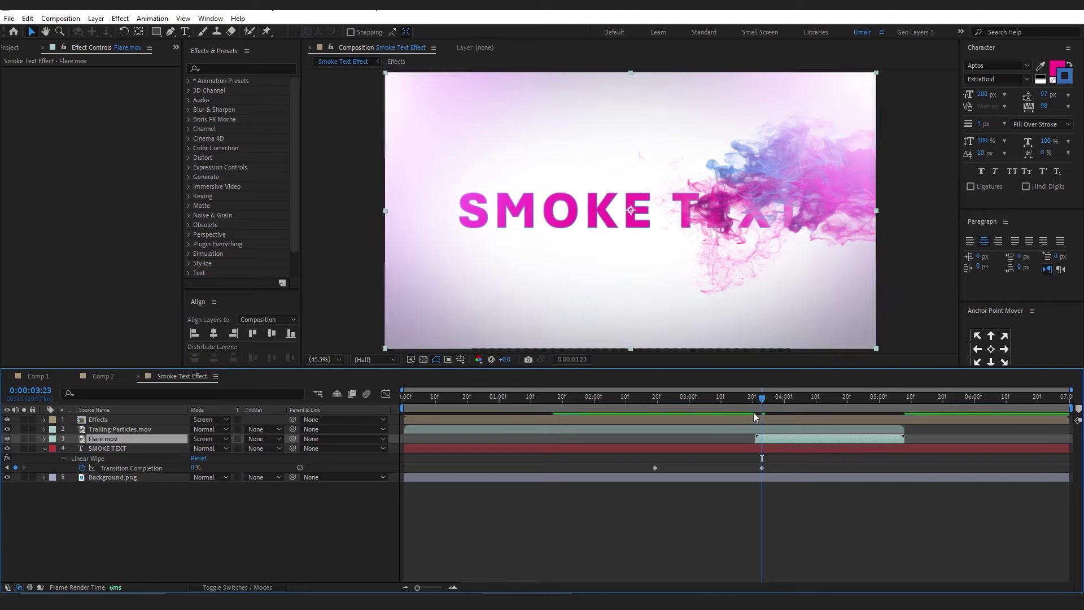
left_click_drag(760, 400, 238, 524)
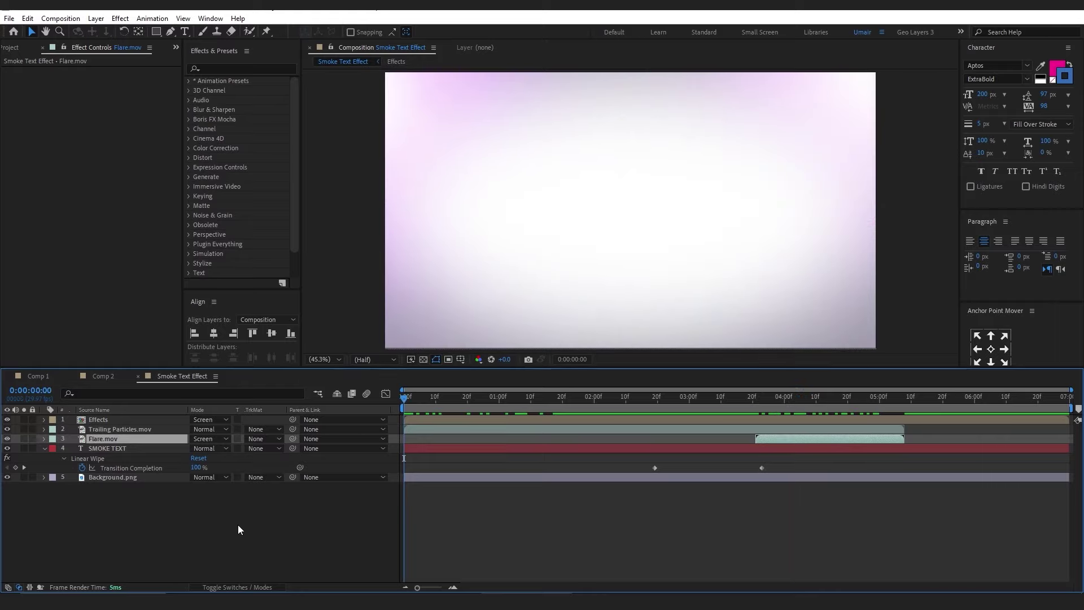
key("space")
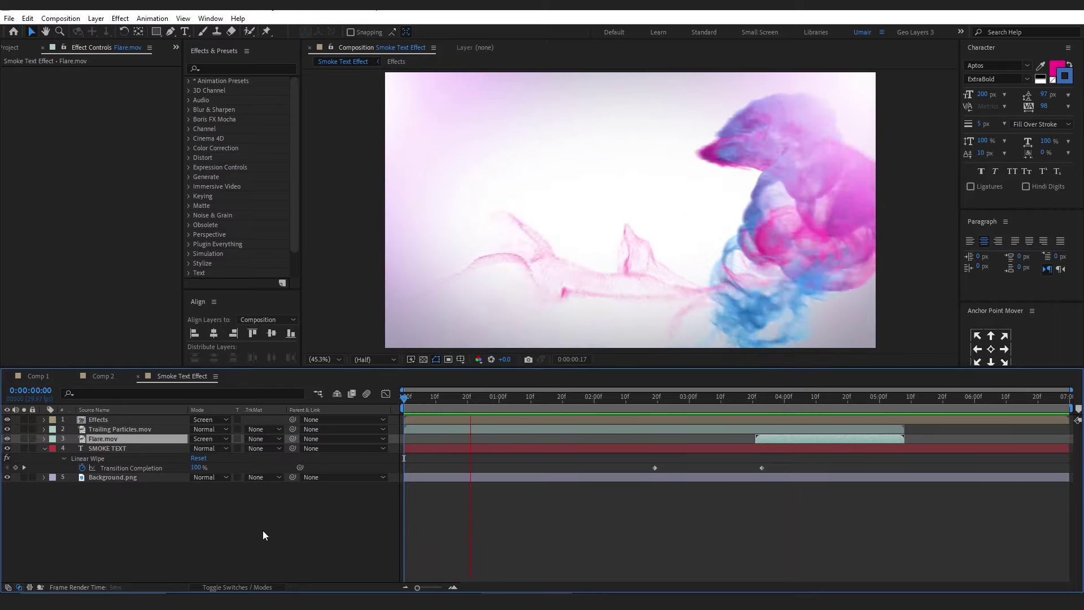